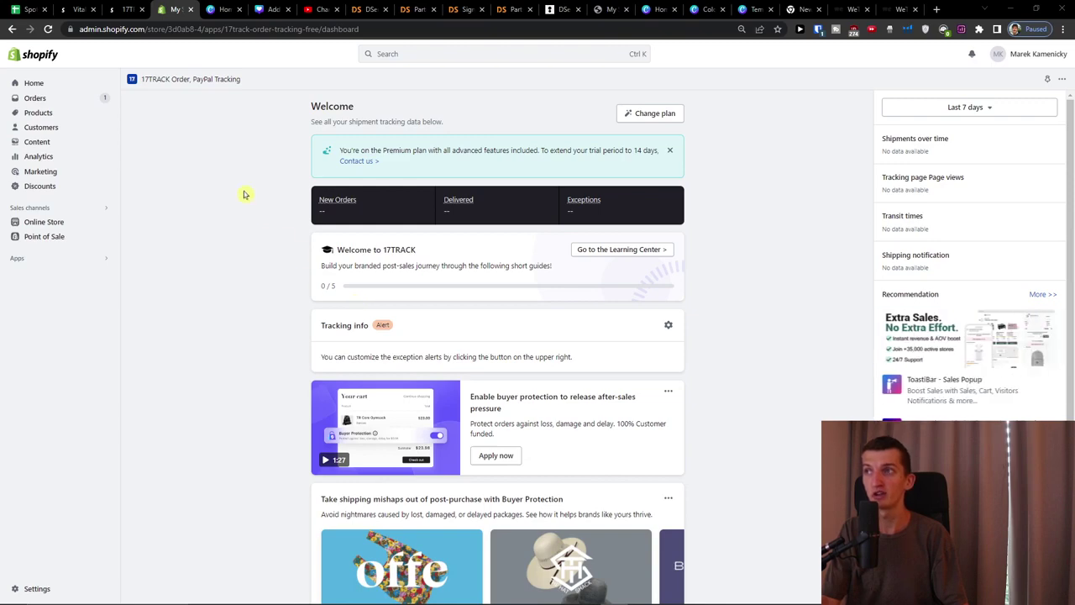
Step: Check the 17TRACK App Store listing and start adding preferred carriers from the app's Learning Center
{"action": "left_click", "coordinate": [130, 9]}
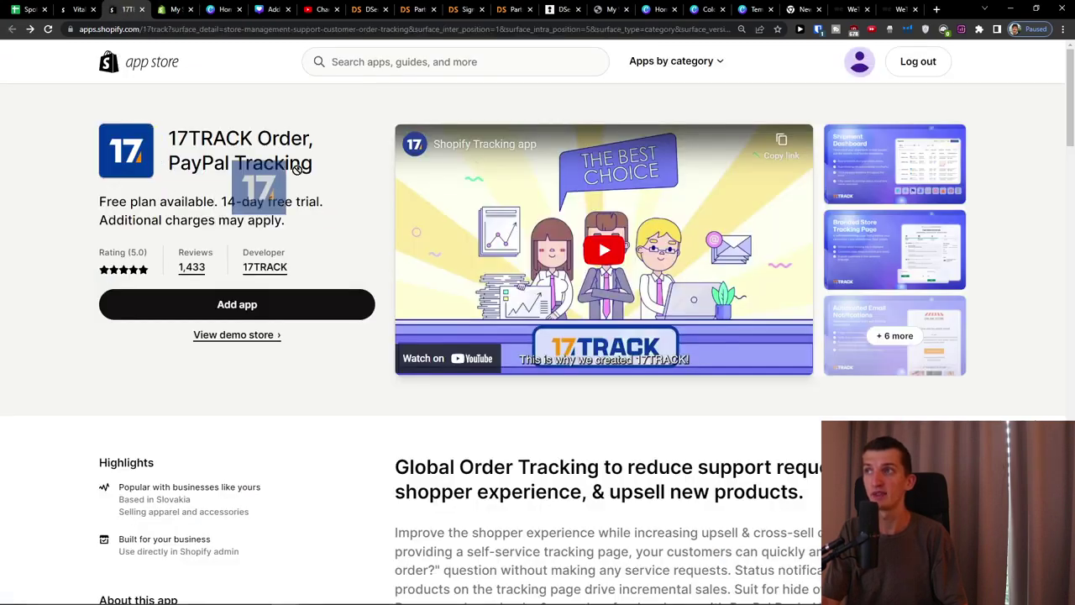
{"action": "left_click", "coordinate": [174, 9]}
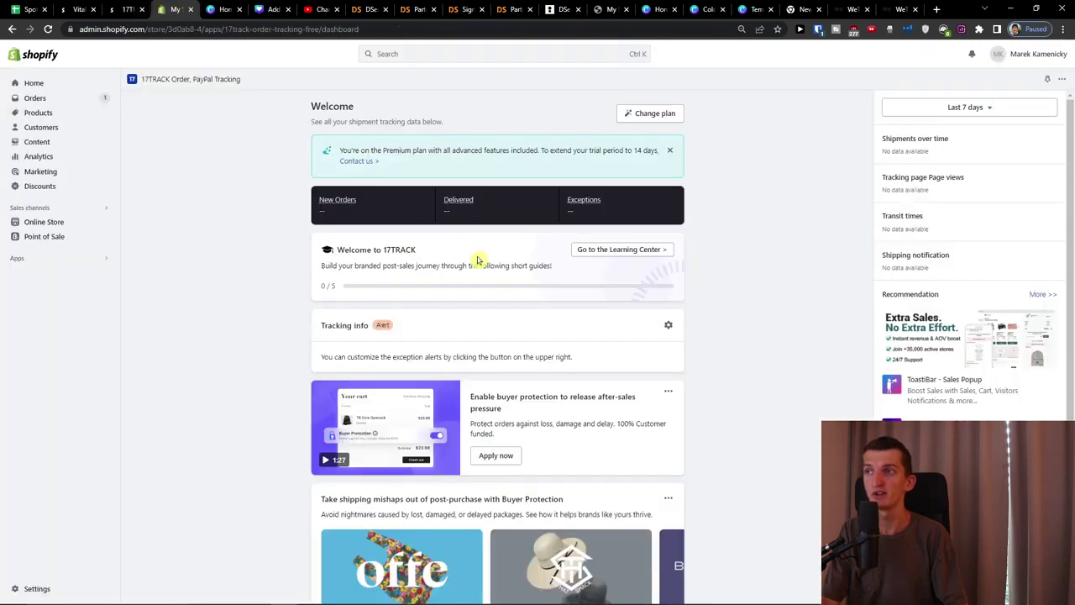
{"action": "left_click", "coordinate": [586, 253]}
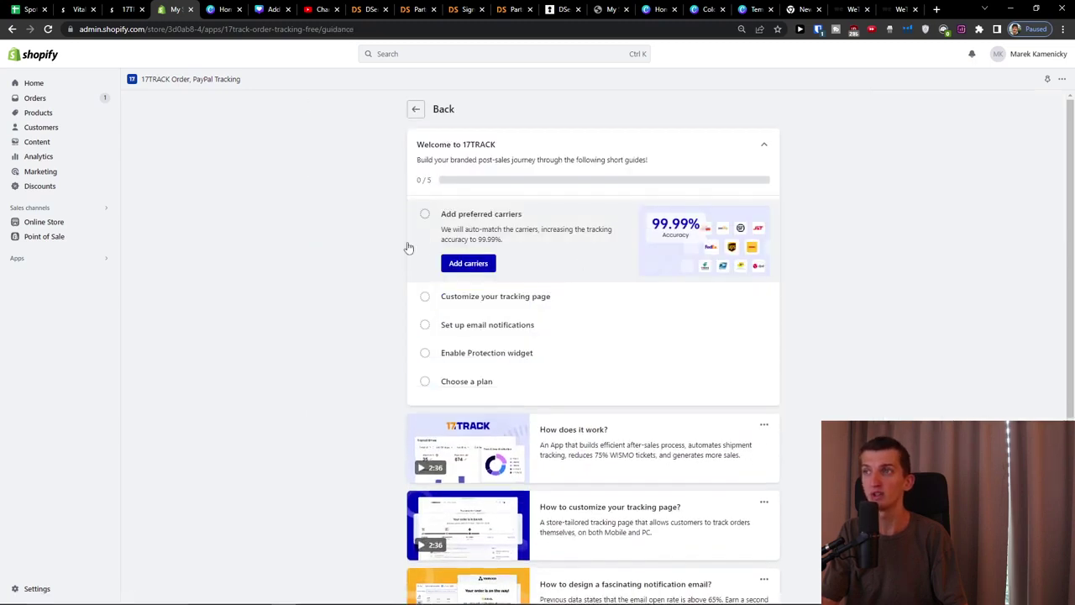
{"action": "scroll", "coordinate": [408, 247], "scroll_direction": "down", "scroll_amount": 2}
{"action": "scroll", "coordinate": [420, 235], "scroll_direction": "up", "scroll_amount": 2}
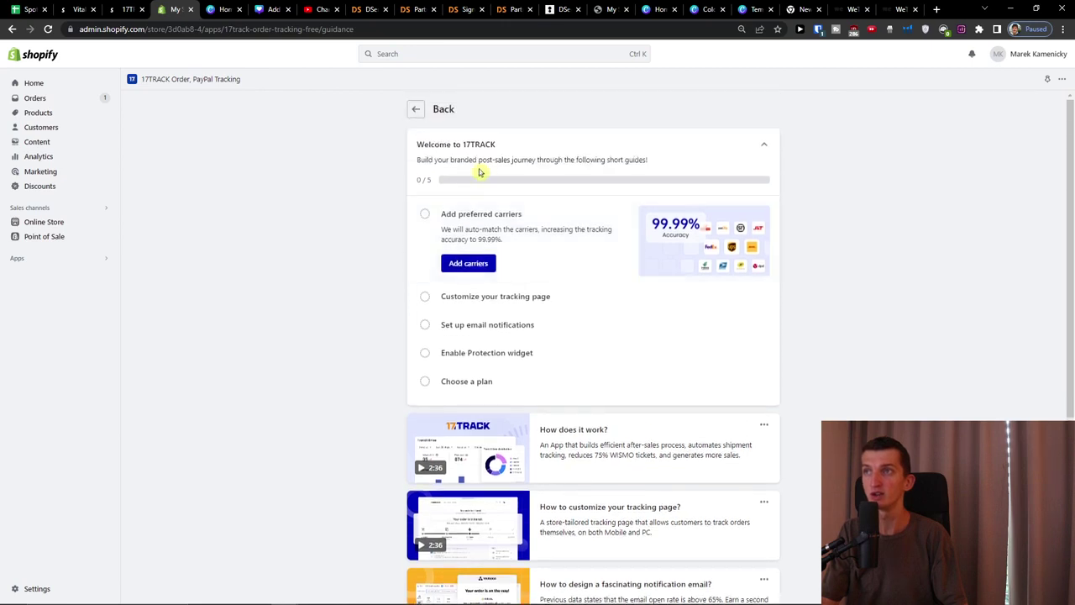
{"action": "left_click", "coordinate": [485, 266]}
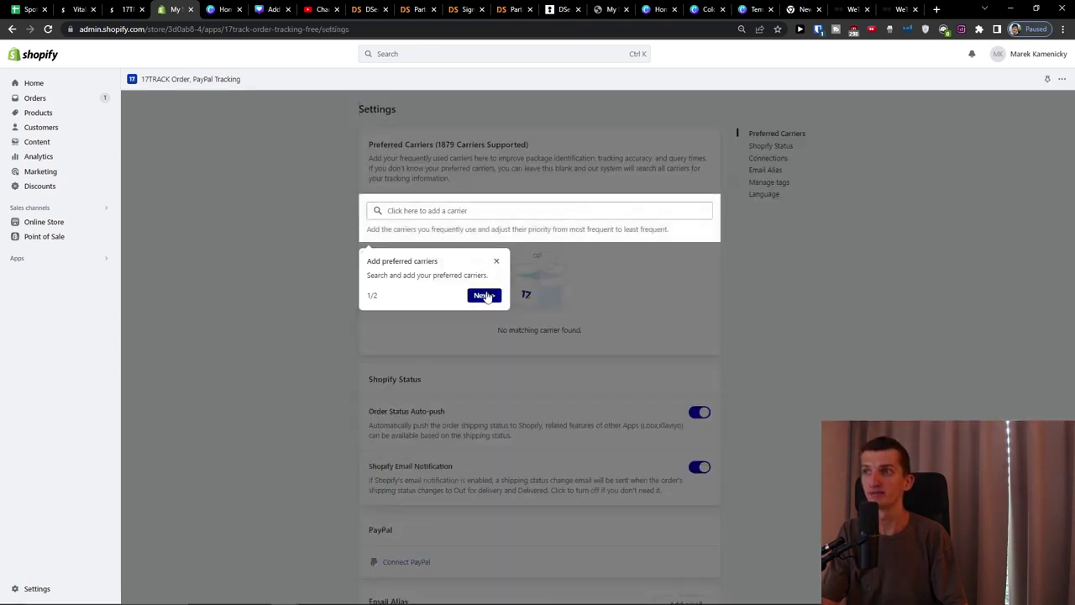
Step: Dismiss the carrier walkthrough and add 139Express and 4 SIDES as preferred carriers
{"action": "left_click", "coordinate": [490, 295]}
{"action": "left_click", "coordinate": [494, 159]}
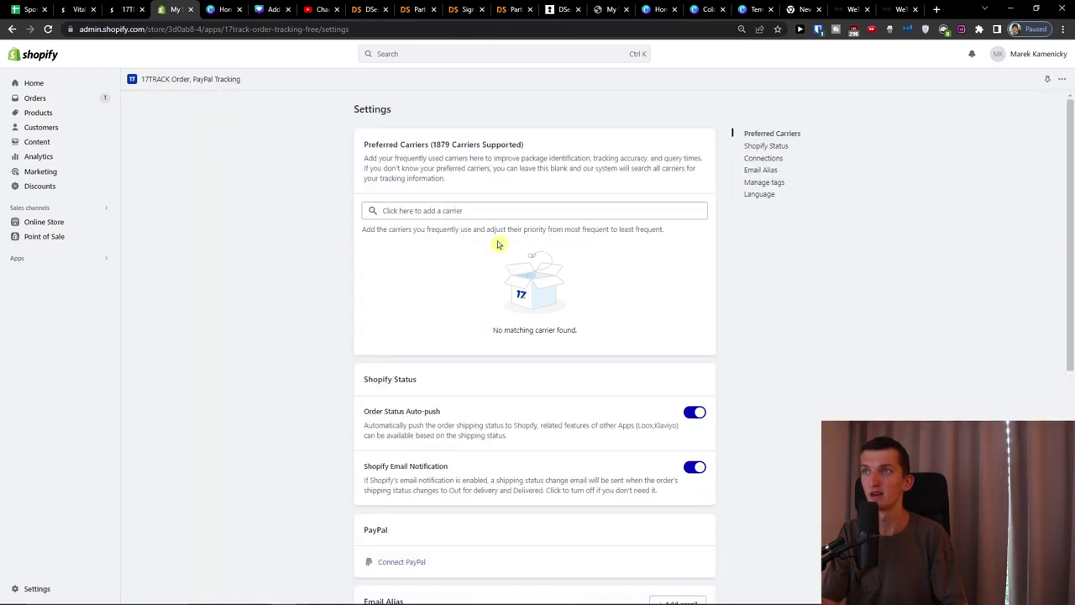
{"action": "left_click", "coordinate": [473, 210]}
{"action": "scroll", "coordinate": [420, 248], "scroll_direction": "down", "scroll_amount": 1}
{"action": "scroll", "coordinate": [420, 248], "scroll_direction": "up", "scroll_amount": 1}
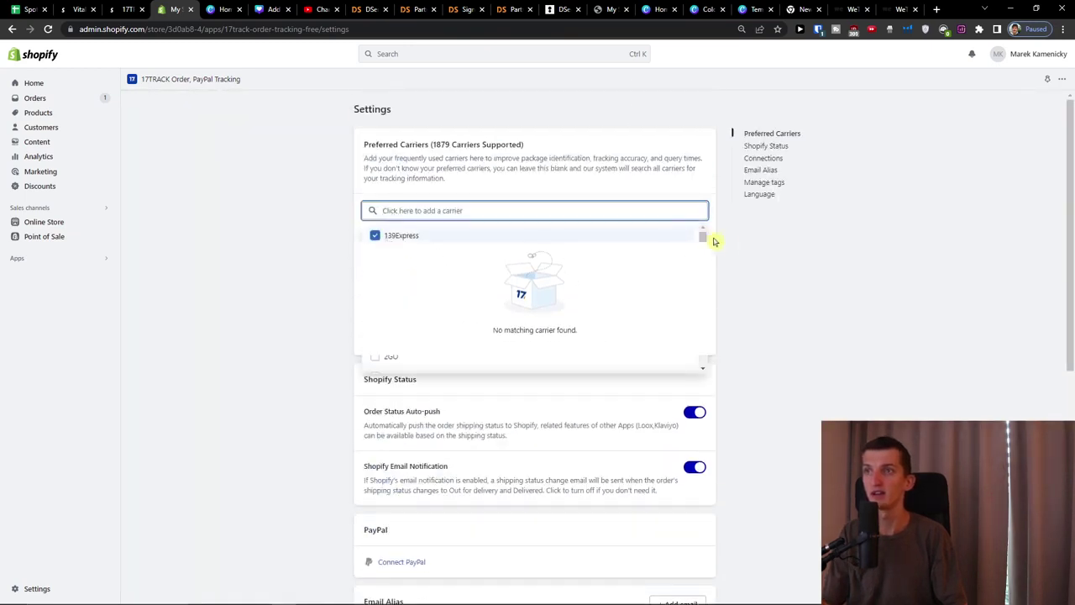
{"action": "scroll", "coordinate": [706, 252], "scroll_direction": "down", "scroll_amount": 3}
{"action": "scroll", "coordinate": [701, 276], "scroll_direction": "down", "scroll_amount": 2}
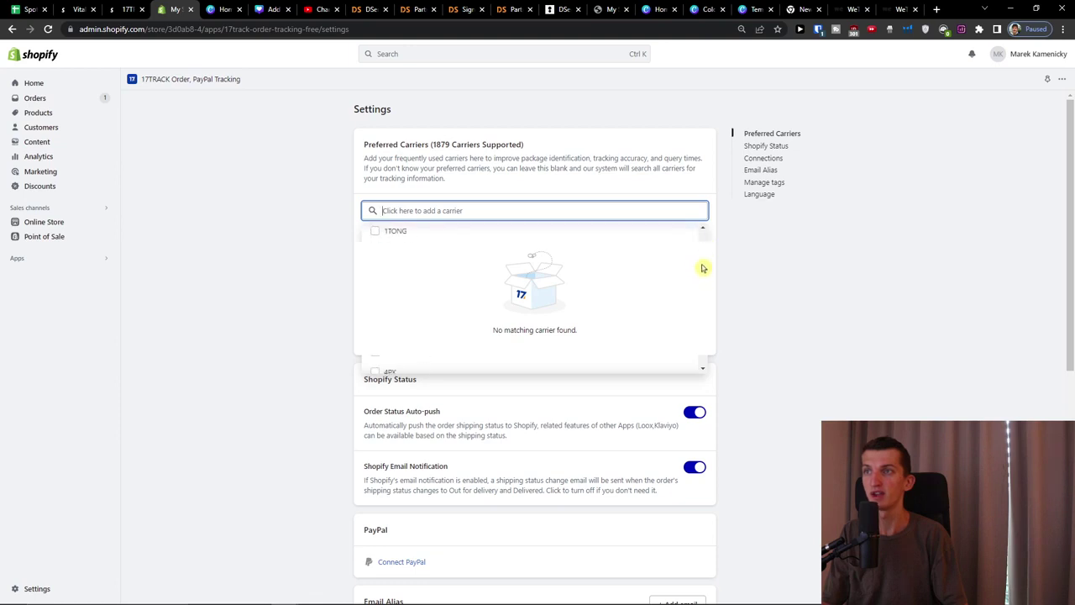
{"action": "scroll", "coordinate": [697, 290], "scroll_direction": "down", "scroll_amount": 2}
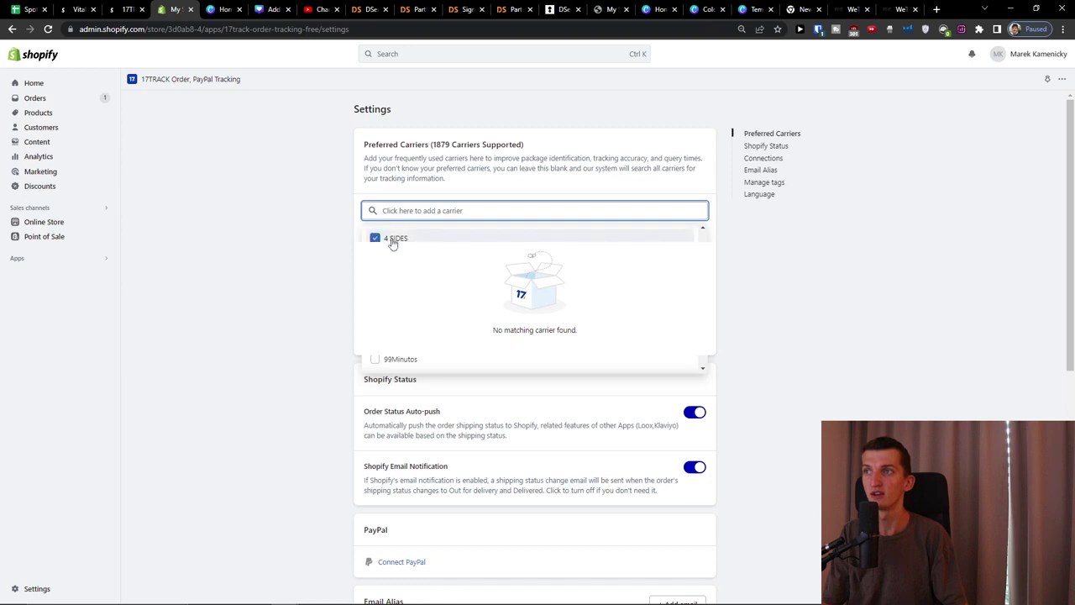
{"action": "left_click", "coordinate": [449, 213]}
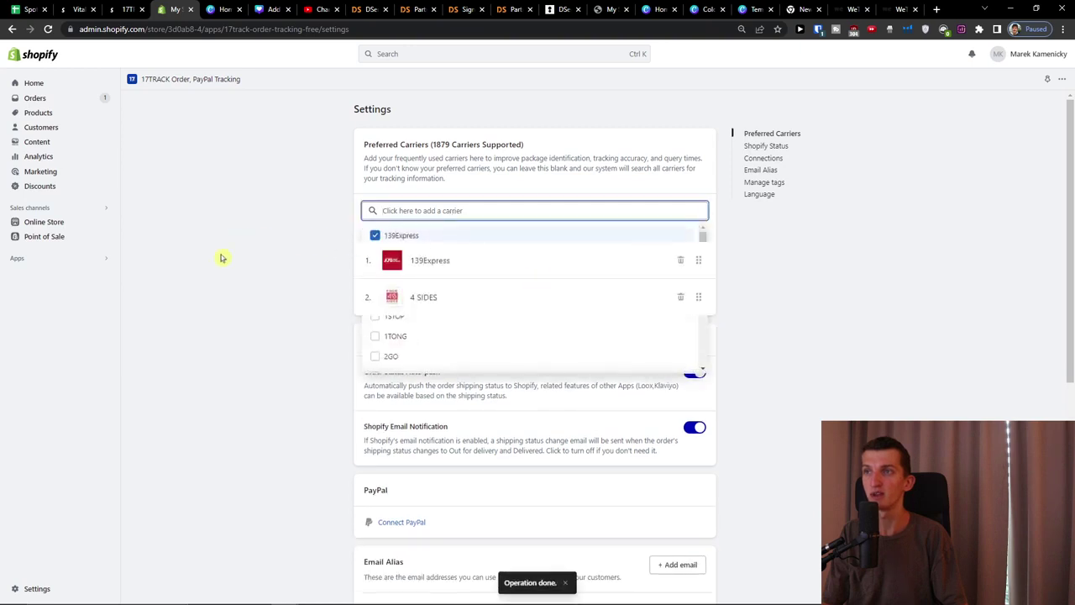
Step: Review the Order Status Auto-push and Shopify Email Notification options under Shopify Status
{"action": "key", "text": "ctrl+minus"}
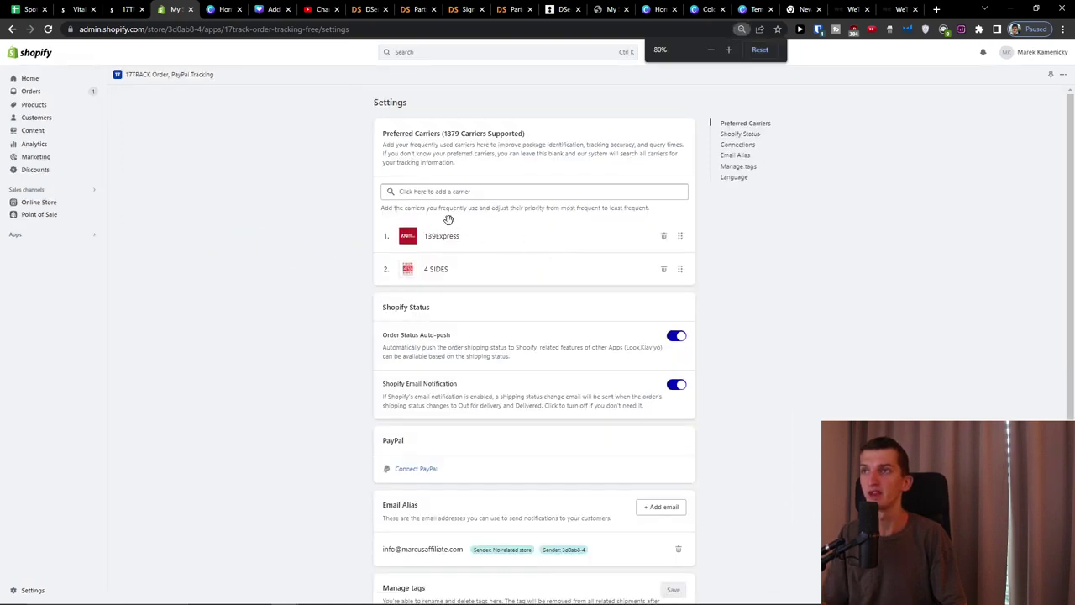
{"action": "key", "text": "ctrl+0"}
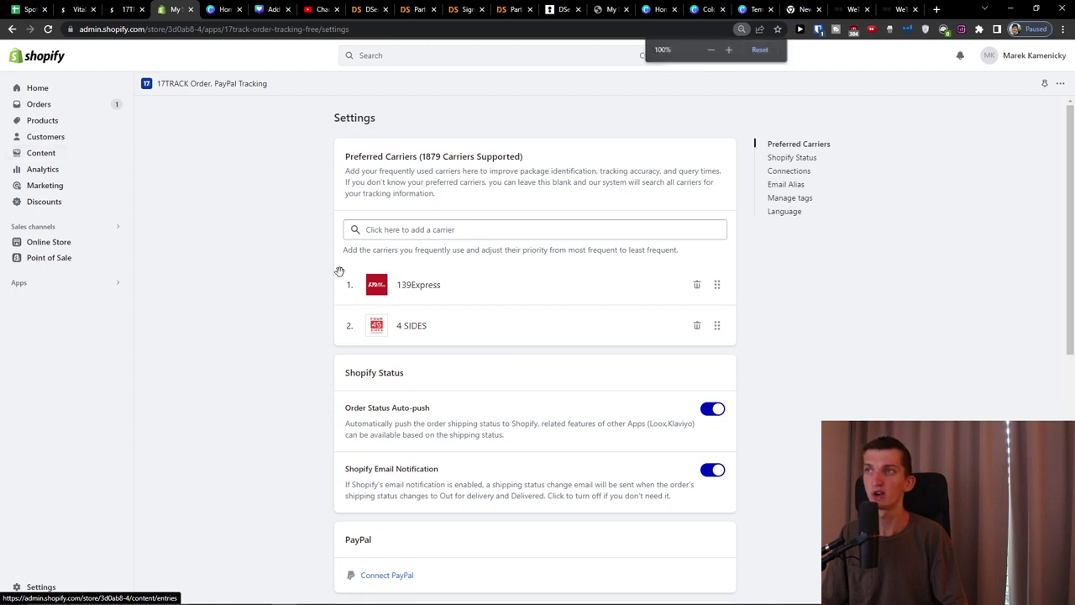
{"action": "scroll", "coordinate": [460, 276], "scroll_direction": "down", "scroll_amount": 1}
{"action": "scroll", "coordinate": [459, 275], "scroll_direction": "down", "scroll_amount": 2}
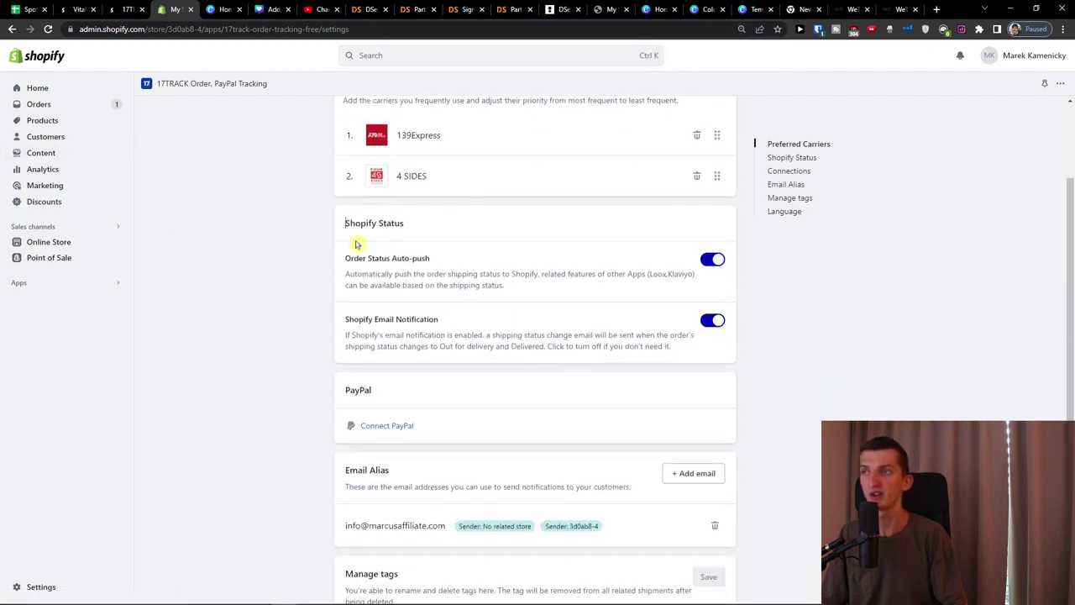
{"action": "left_click_drag", "start_coordinate": [357, 274], "coordinate": [527, 287]}
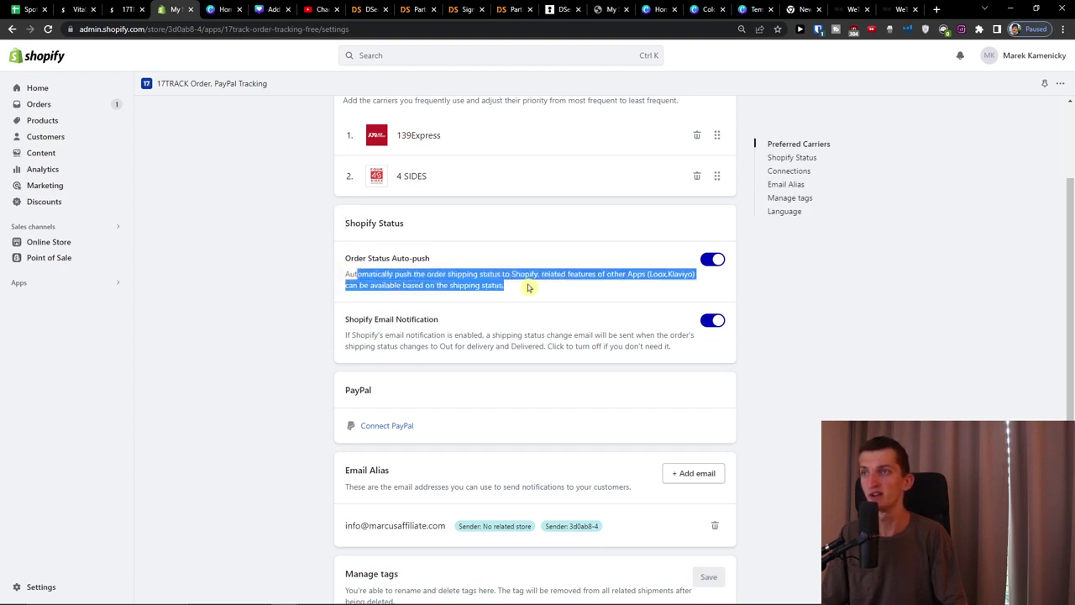
{"action": "left_click_drag", "start_coordinate": [347, 321], "coordinate": [461, 327]}
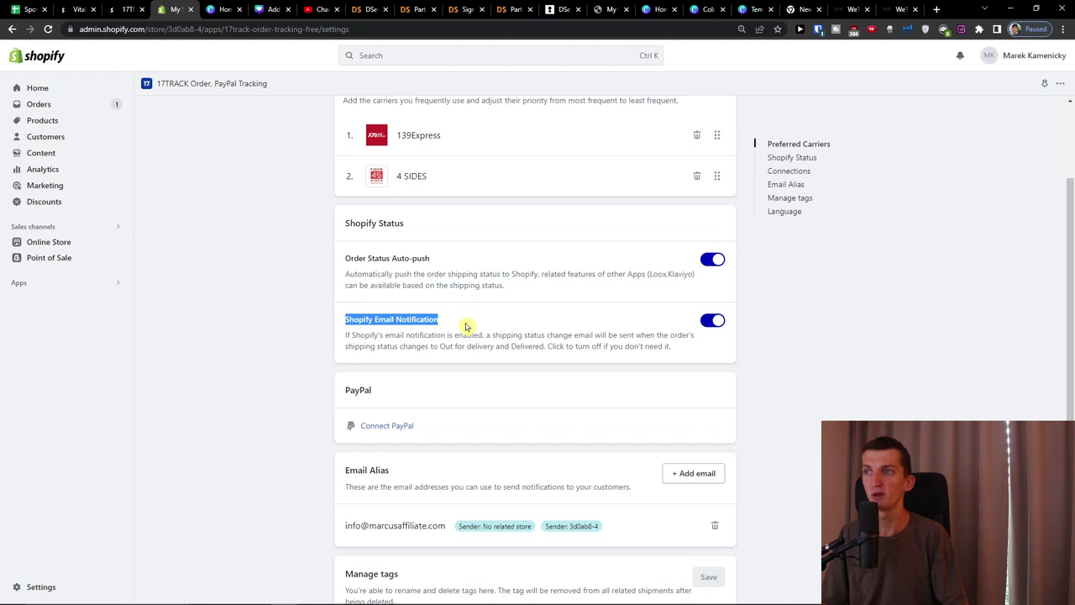
{"action": "left_click", "coordinate": [467, 326]}
Step: Examine the PayPal, Email Alias, Manage tags and Language sections of the 17TRACK settings
{"action": "scroll", "coordinate": [467, 326], "scroll_direction": "down", "scroll_amount": 3}
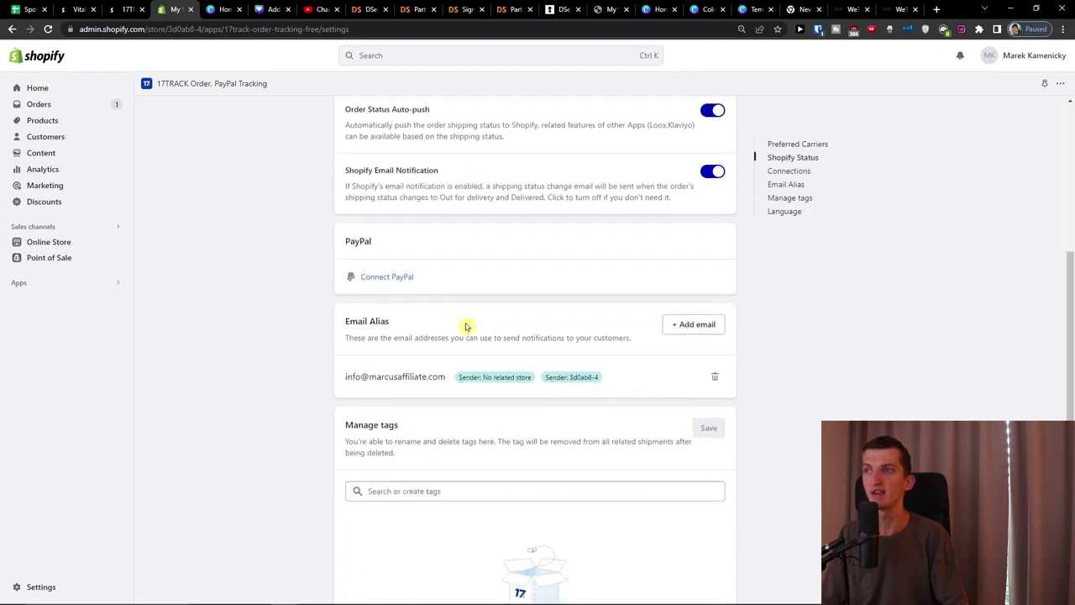
{"action": "scroll", "coordinate": [380, 294], "scroll_direction": "up", "scroll_amount": 1}
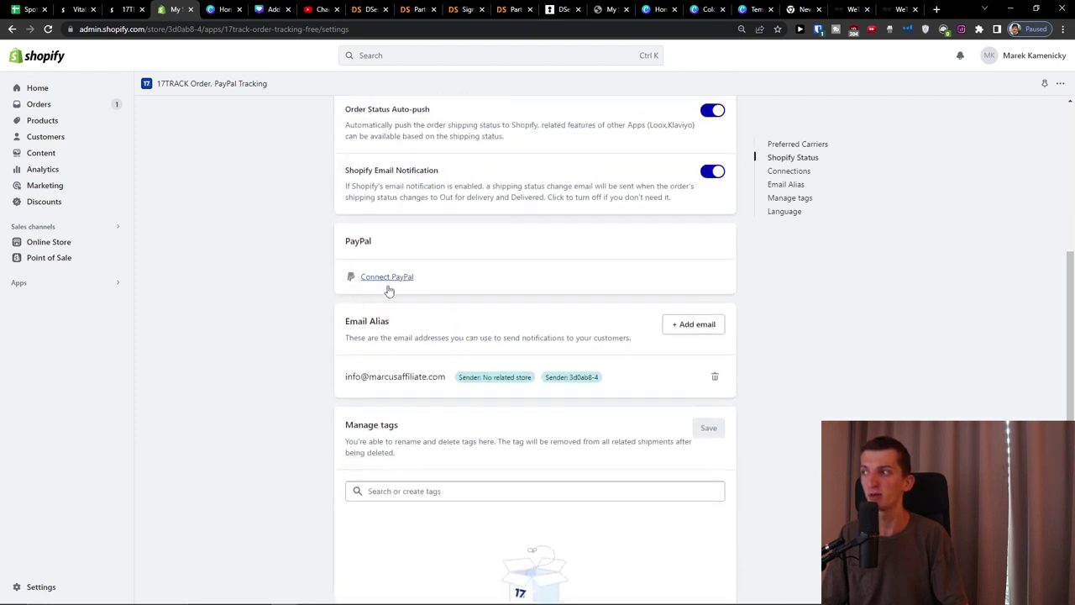
{"action": "key", "text": "ctrl+plus"}
{"action": "key", "text": "ctrl+plus"}
{"action": "key", "text": "ctrl+minus"}
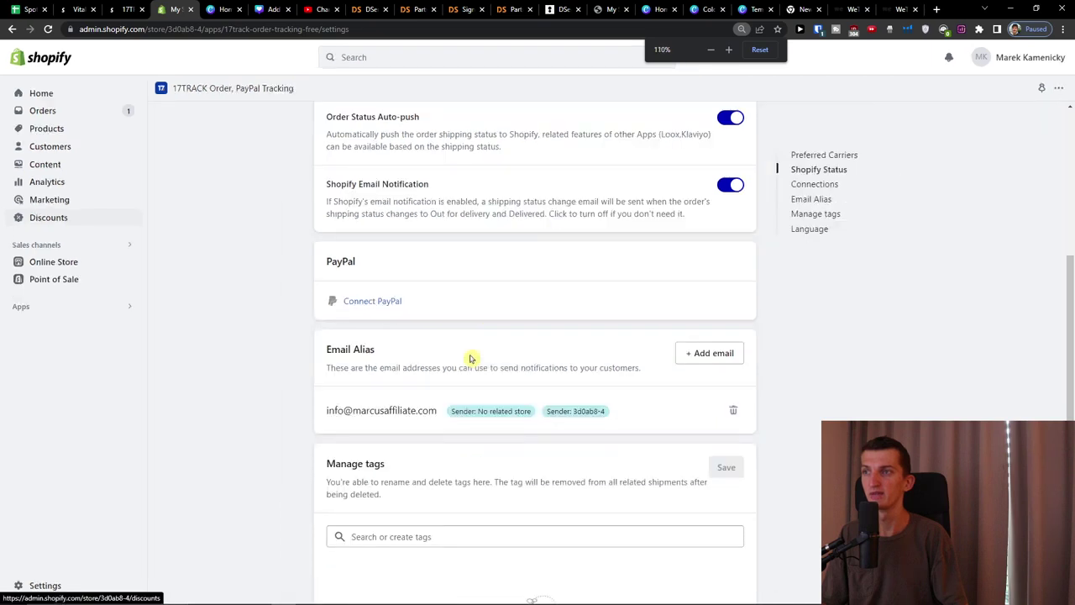
{"action": "scroll", "coordinate": [467, 353], "scroll_direction": "down", "scroll_amount": 1}
{"action": "scroll", "coordinate": [395, 287], "scroll_direction": "down", "scroll_amount": 1}
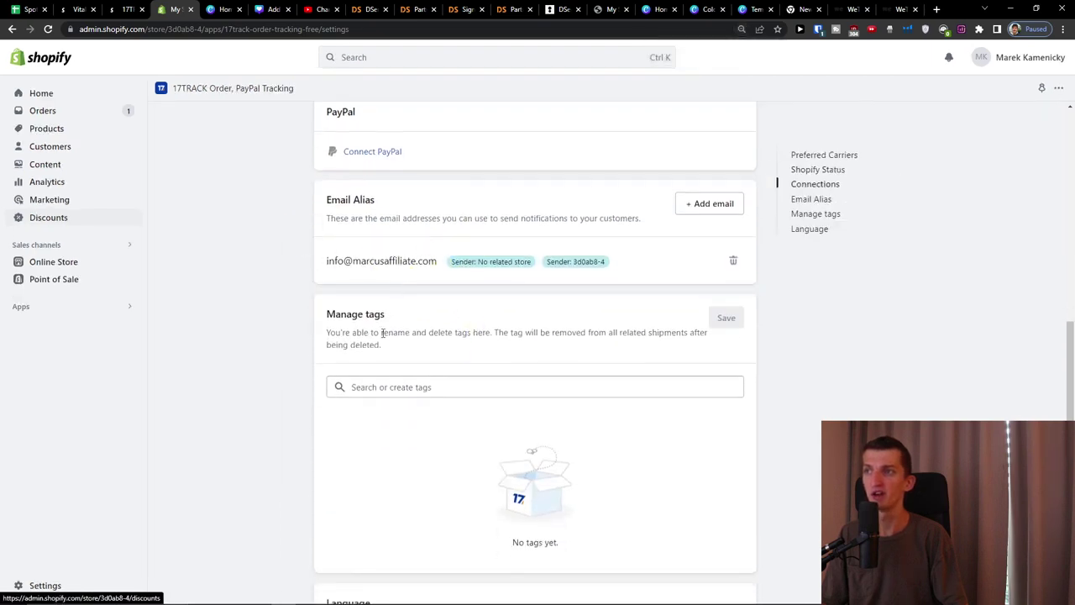
{"action": "left_click_drag", "start_coordinate": [327, 322], "coordinate": [410, 333]}
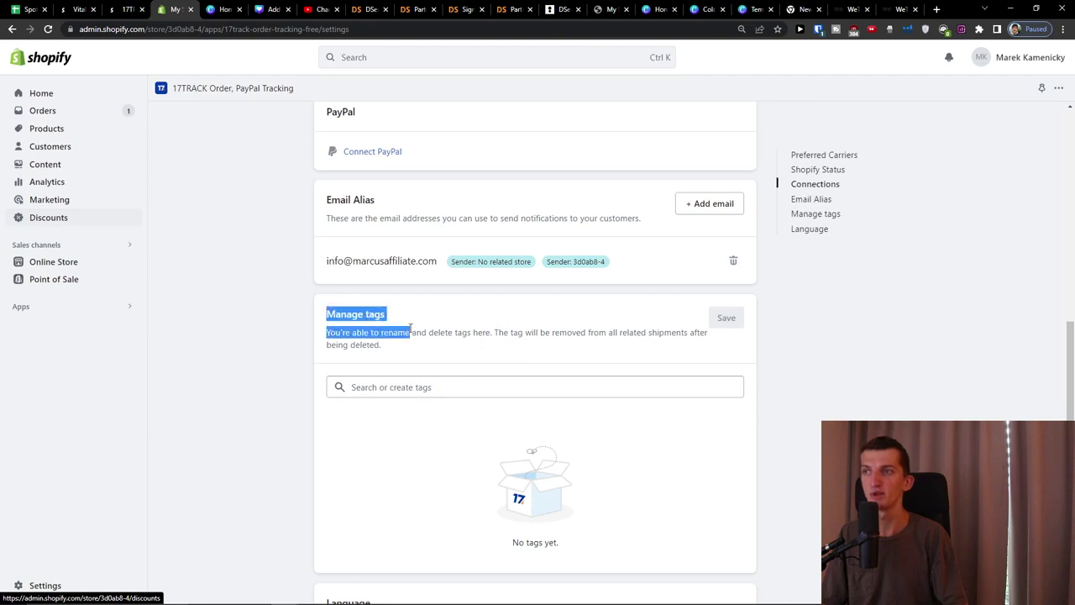
{"action": "triple_click", "coordinate": [324, 315]}
{"action": "scroll", "coordinate": [321, 312], "scroll_direction": "down", "scroll_amount": 2}
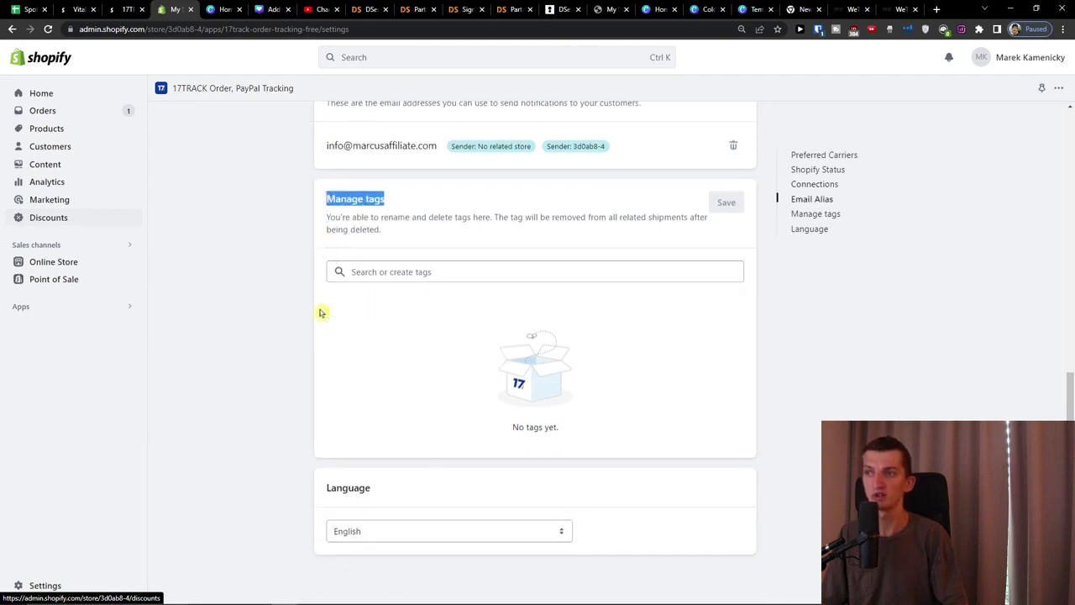
{"action": "scroll", "coordinate": [478, 514], "scroll_direction": "up", "scroll_amount": 15}
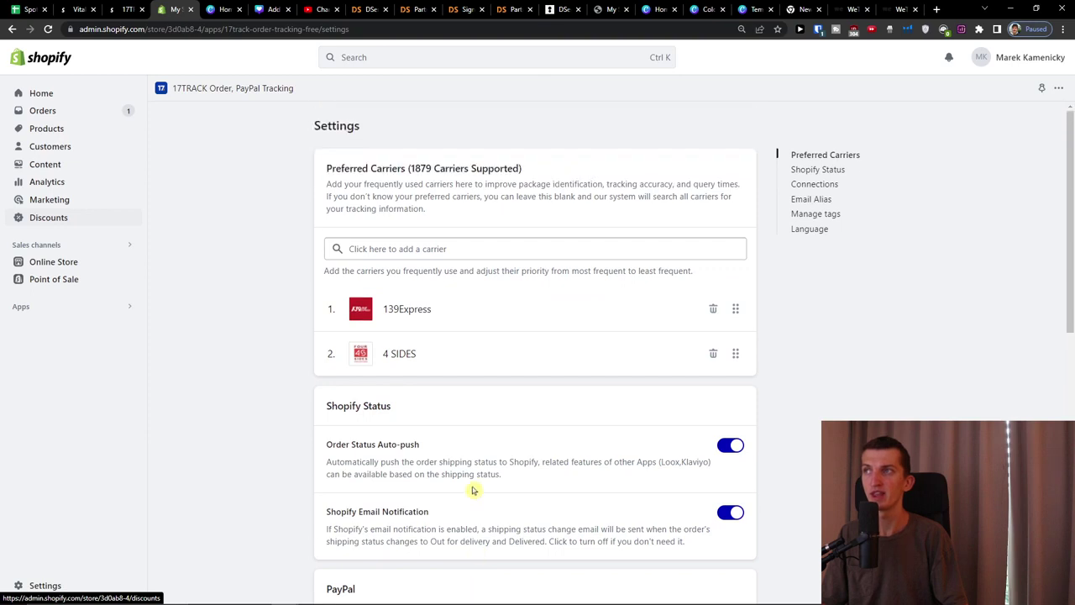
Step: Return to the 17TRACK Learning Center and open the tracking page editor from the tracking page customization guide
{"action": "left_click", "coordinate": [263, 91]}
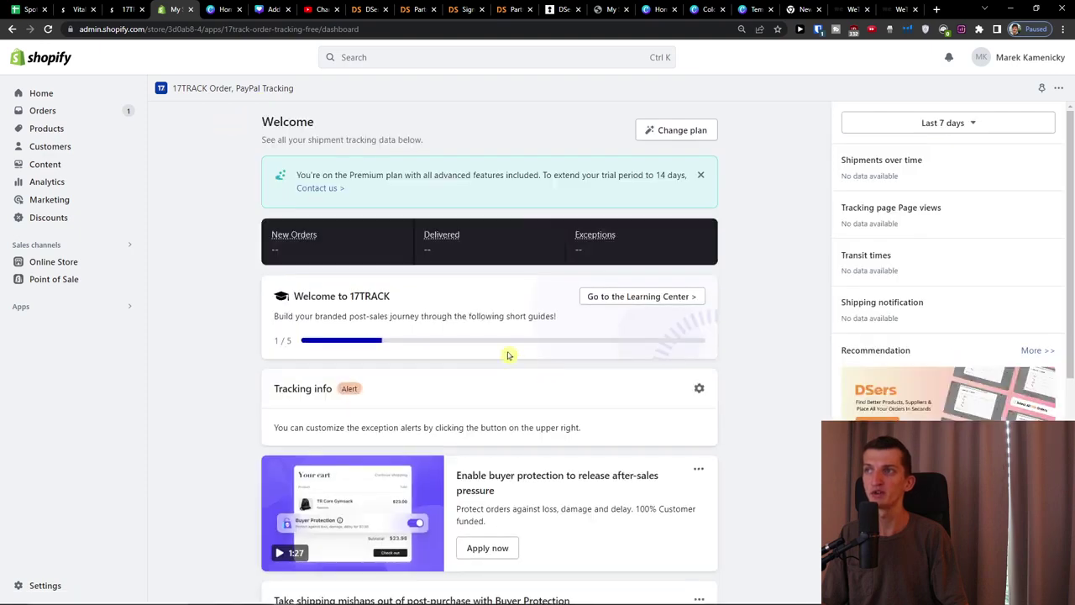
{"action": "left_click", "coordinate": [632, 300]}
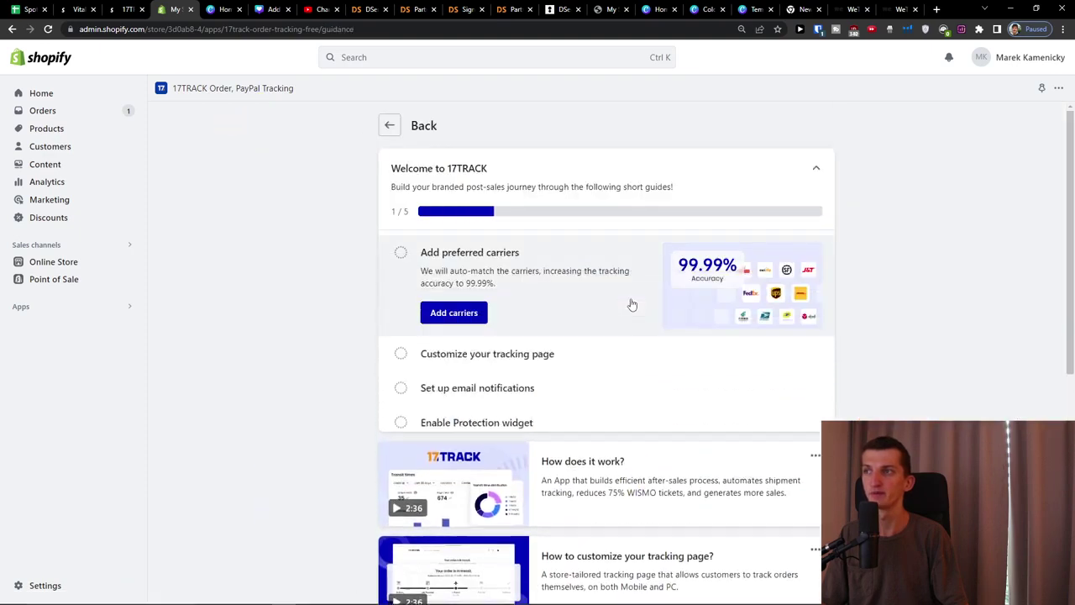
{"action": "scroll", "coordinate": [546, 345], "scroll_direction": "down", "scroll_amount": 1}
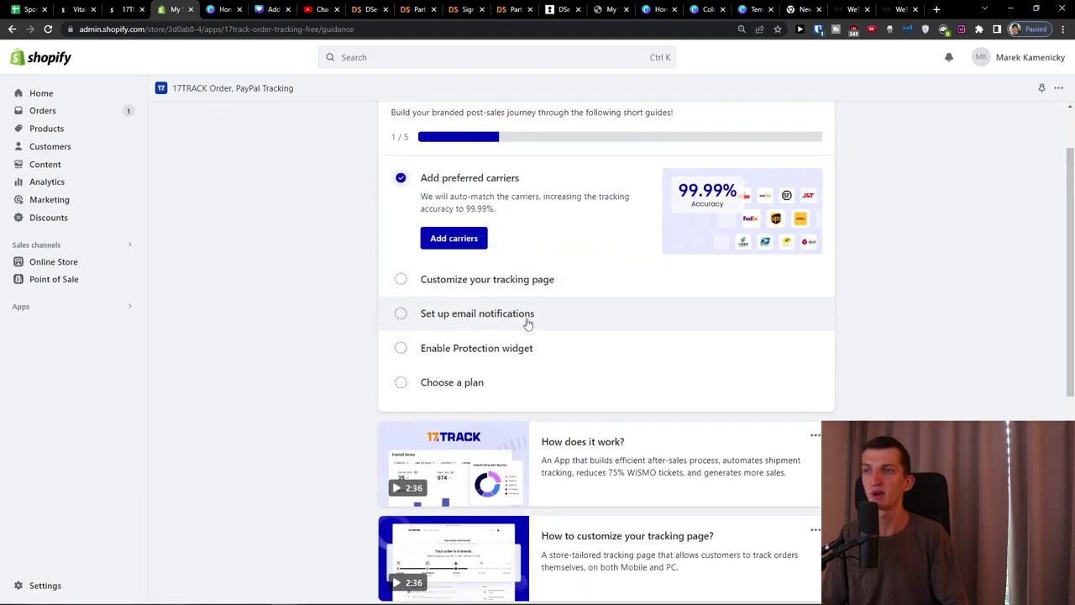
{"action": "scroll", "coordinate": [473, 252], "scroll_direction": "down", "scroll_amount": 1}
{"action": "left_click", "coordinate": [492, 209]}
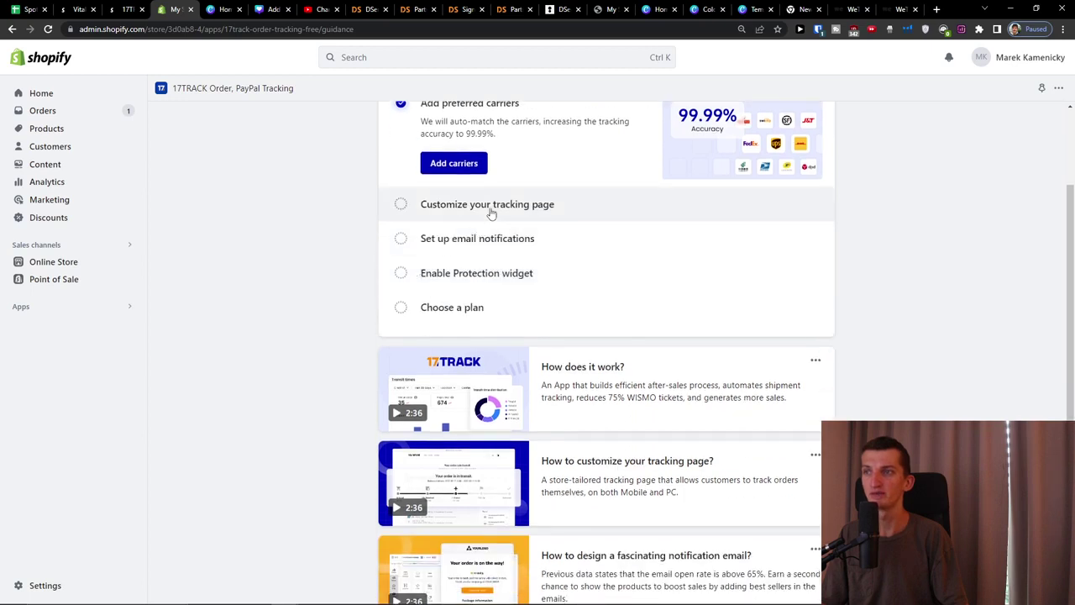
{"action": "scroll", "coordinate": [324, 240], "scroll_direction": "up", "scroll_amount": 1}
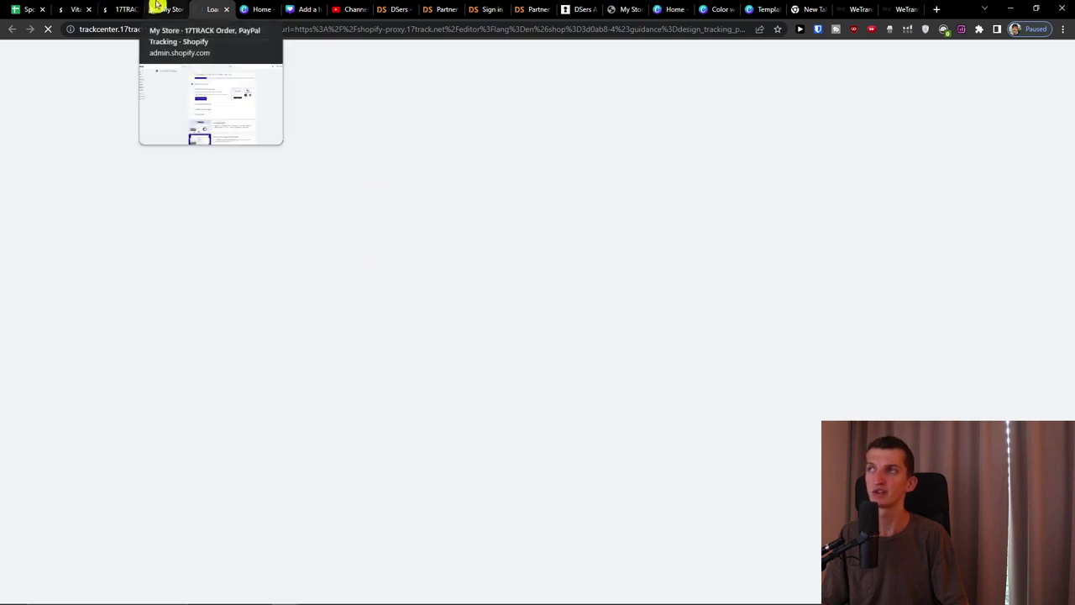
{"action": "left_click", "coordinate": [158, 8]}
{"action": "left_click", "coordinate": [211, 9]}
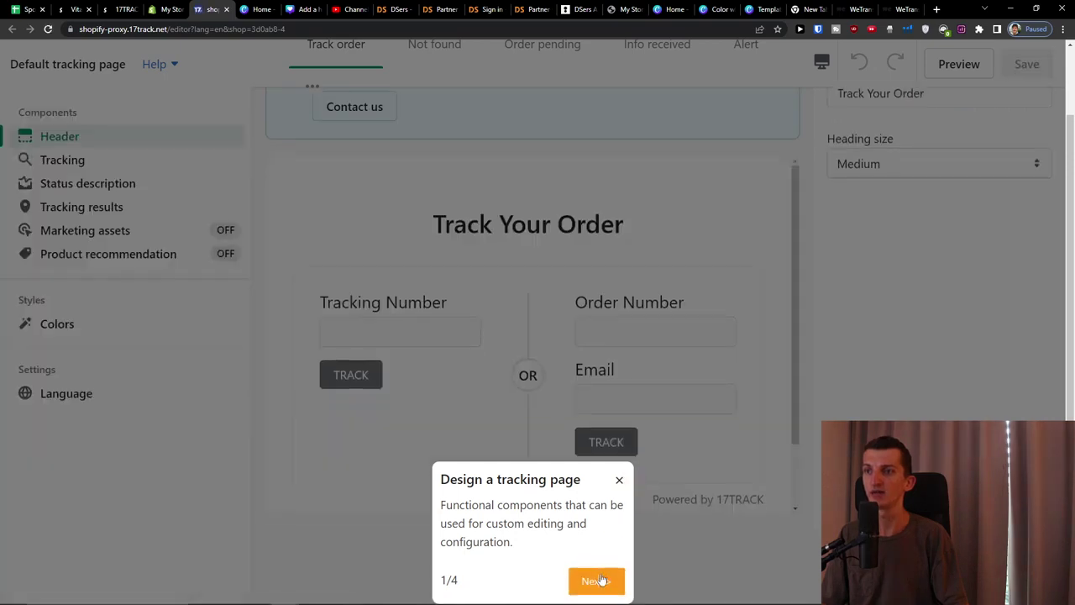
Step: Go through the four-part introduction tour of the tracking page editor and close it
{"action": "left_click", "coordinate": [599, 580]}
{"action": "left_click", "coordinate": [591, 580]}
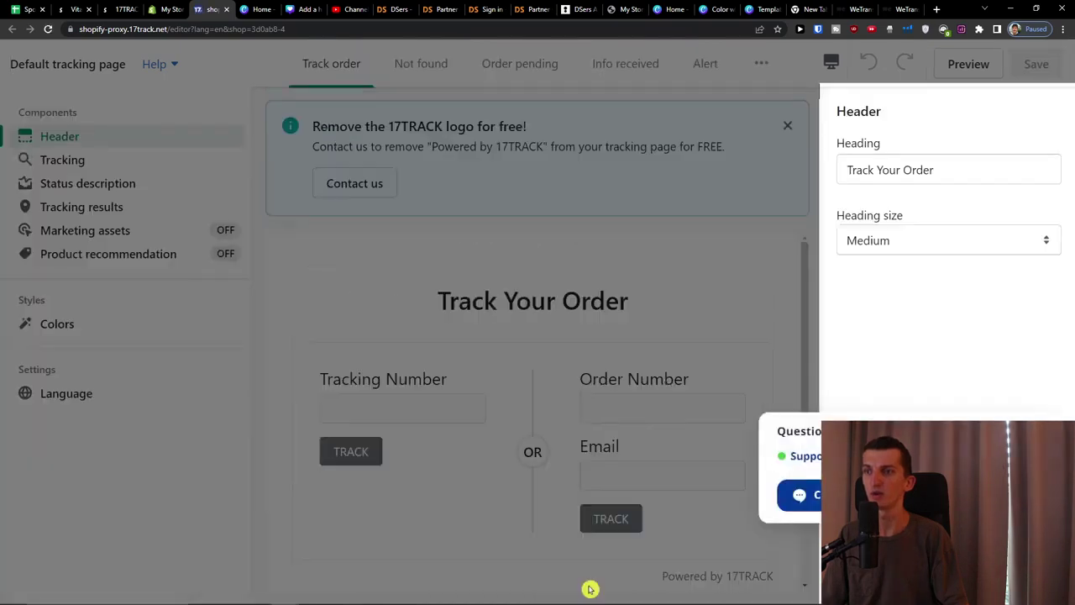
{"action": "left_click", "coordinate": [766, 236]}
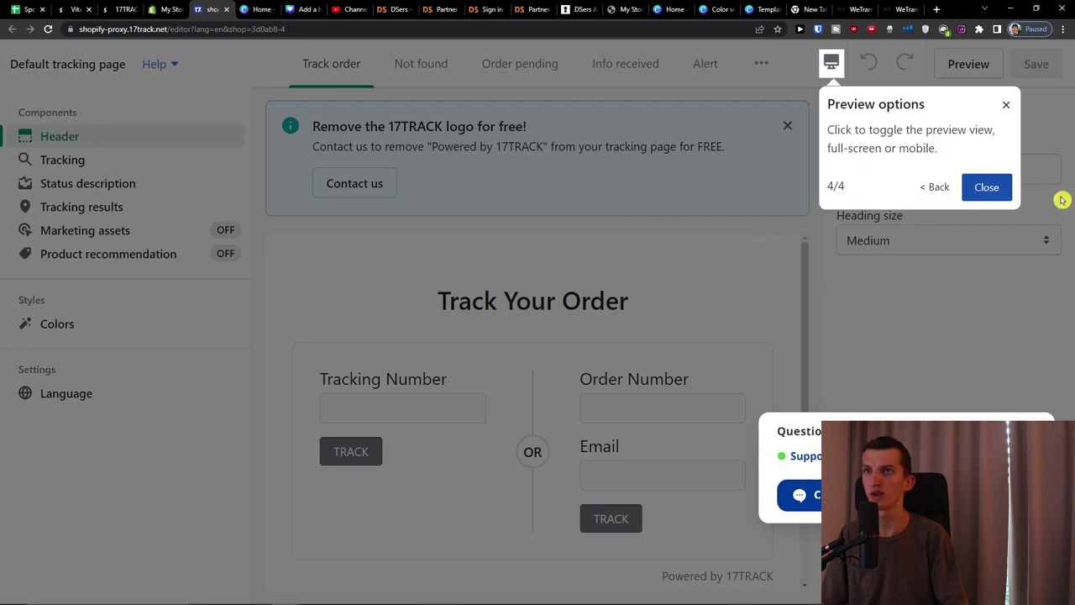
{"action": "left_click", "coordinate": [985, 187]}
Step: Examine the Track order form preview and the settings of the Header and Tracking components
{"action": "scroll", "coordinate": [324, 271], "scroll_direction": "down", "scroll_amount": 1}
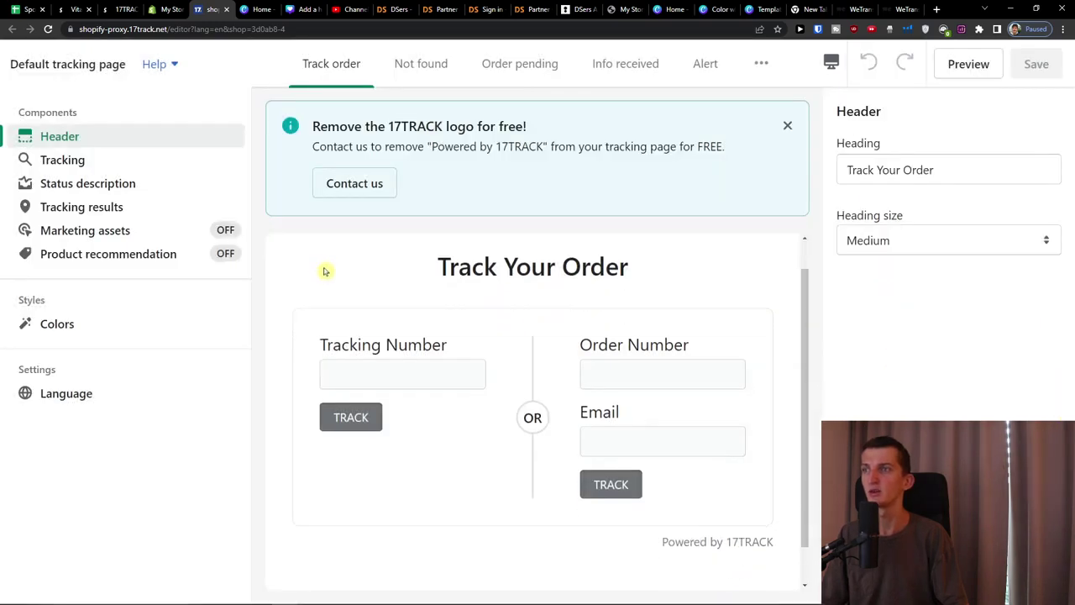
{"action": "scroll", "coordinate": [377, 309], "scroll_direction": "up", "scroll_amount": 1}
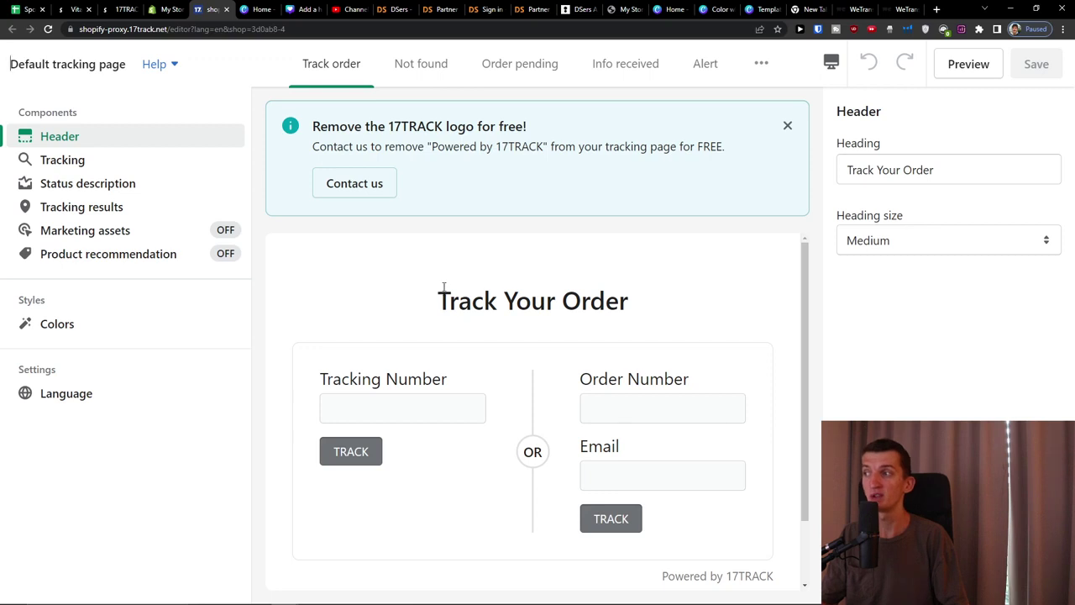
{"action": "left_click", "coordinate": [470, 403]}
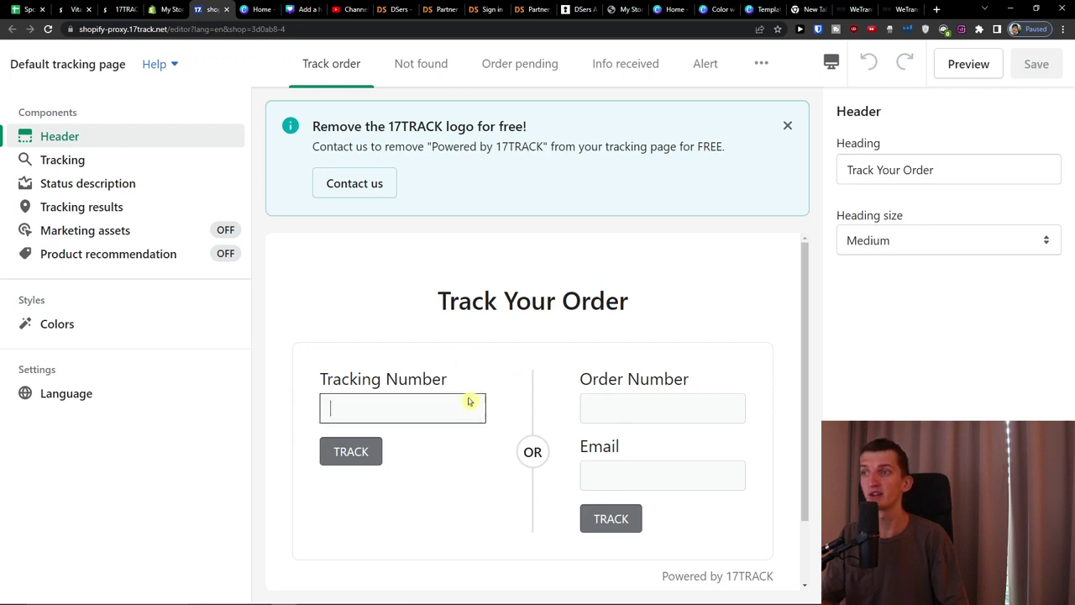
{"action": "left_click", "coordinate": [89, 159]}
{"action": "left_click", "coordinate": [94, 141]}
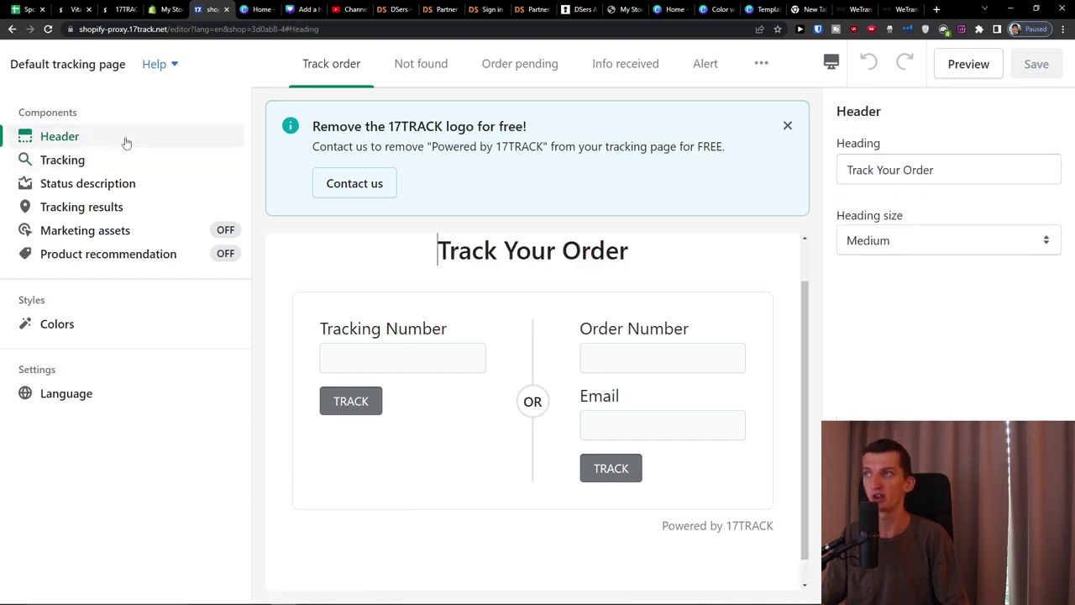
{"action": "left_click", "coordinate": [103, 163]}
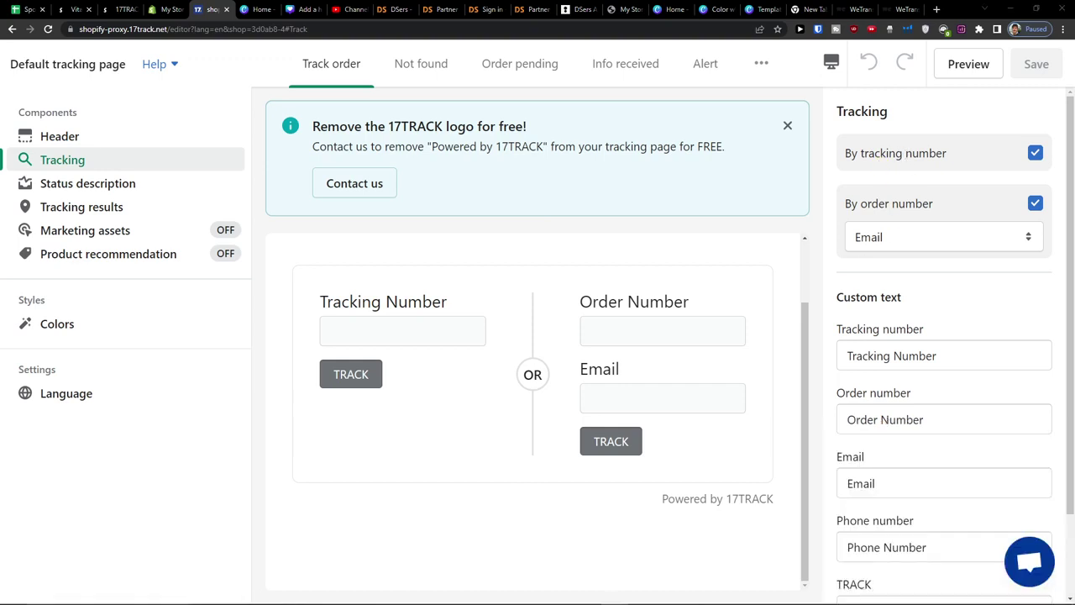
Step: Examine the Tracking component's custom text and the Status description settings, then dismiss the logo removal banner
{"action": "scroll", "coordinate": [903, 262], "scroll_direction": "down", "scroll_amount": 1}
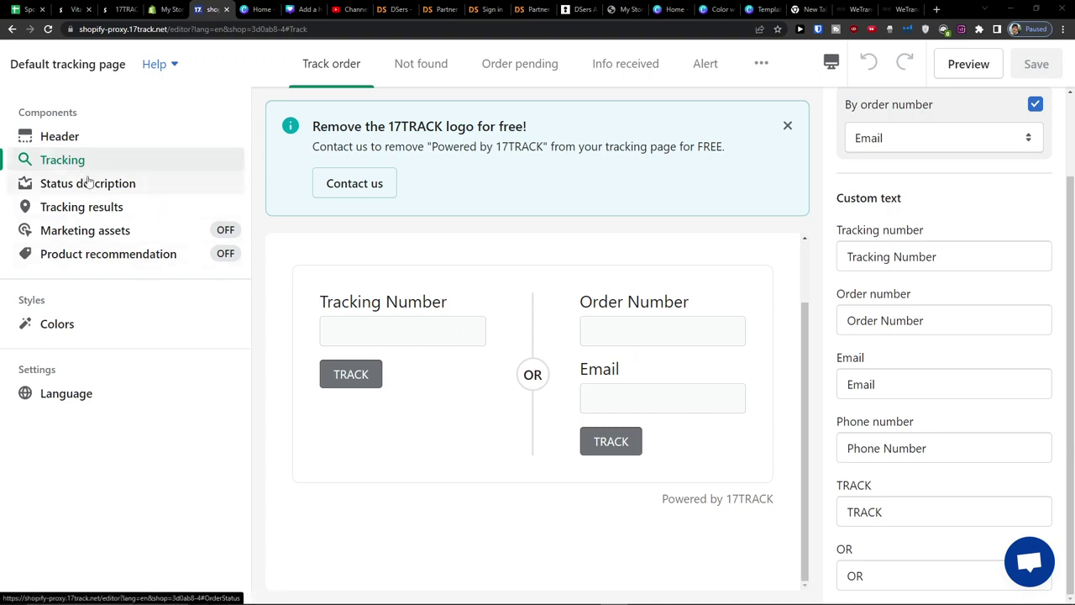
{"action": "left_click", "coordinate": [136, 186]}
{"action": "scroll", "coordinate": [1004, 323], "scroll_direction": "up", "scroll_amount": 2}
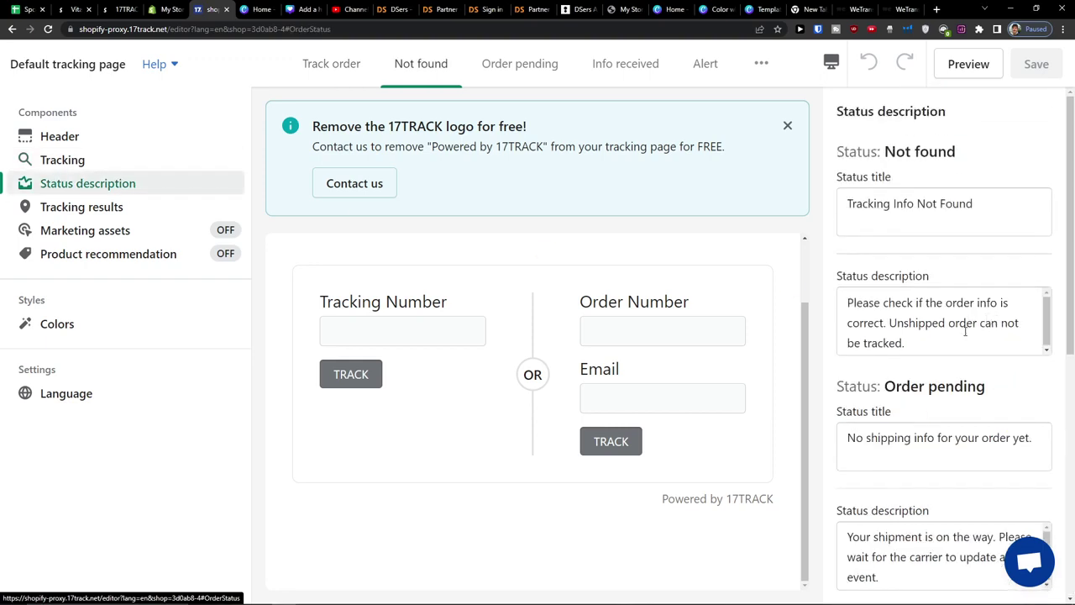
{"action": "scroll", "coordinate": [918, 374], "scroll_direction": "down", "scroll_amount": 1}
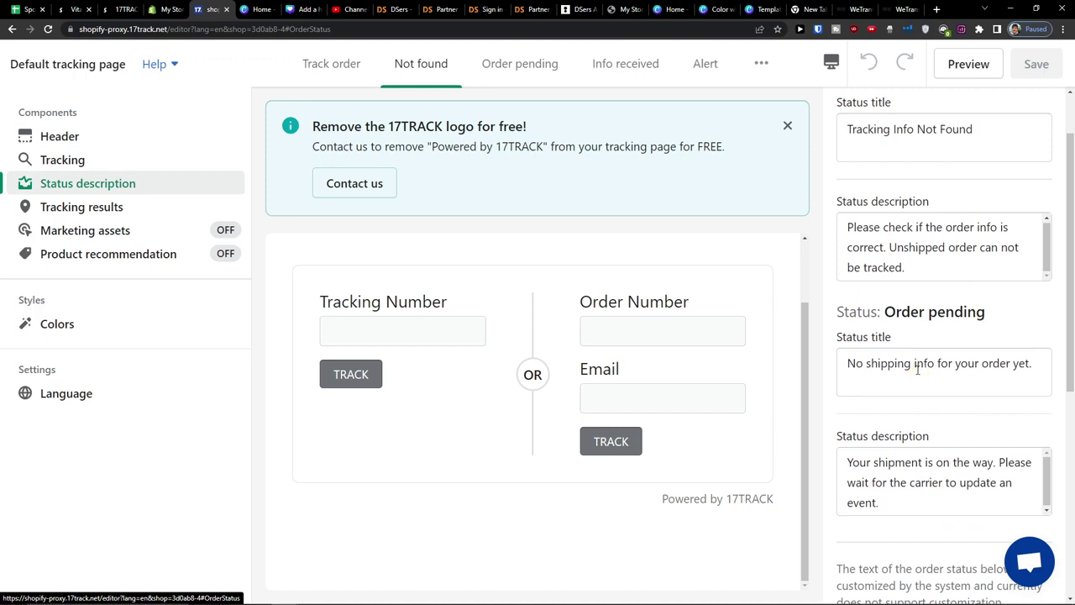
{"action": "scroll", "coordinate": [893, 370], "scroll_direction": "down", "scroll_amount": 5}
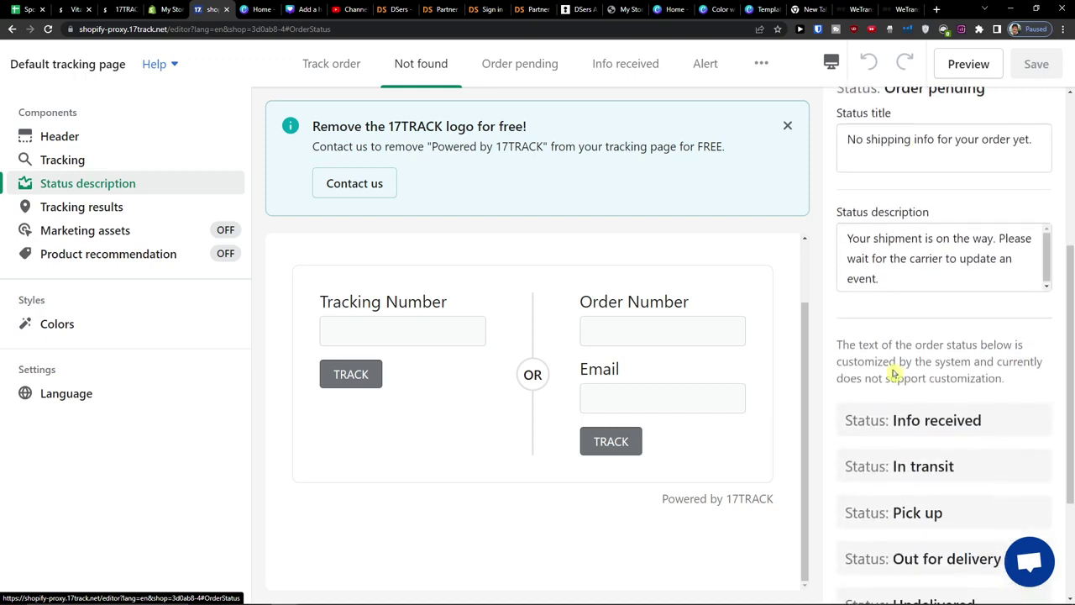
{"action": "scroll", "coordinate": [895, 373], "scroll_direction": "down", "scroll_amount": 1}
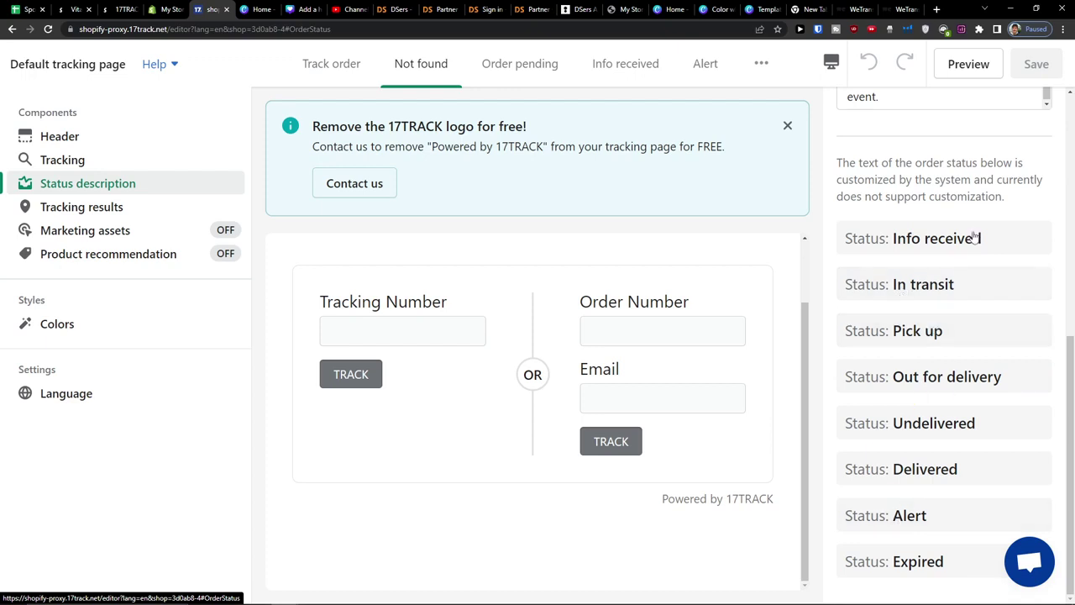
{"action": "left_click", "coordinate": [788, 126]}
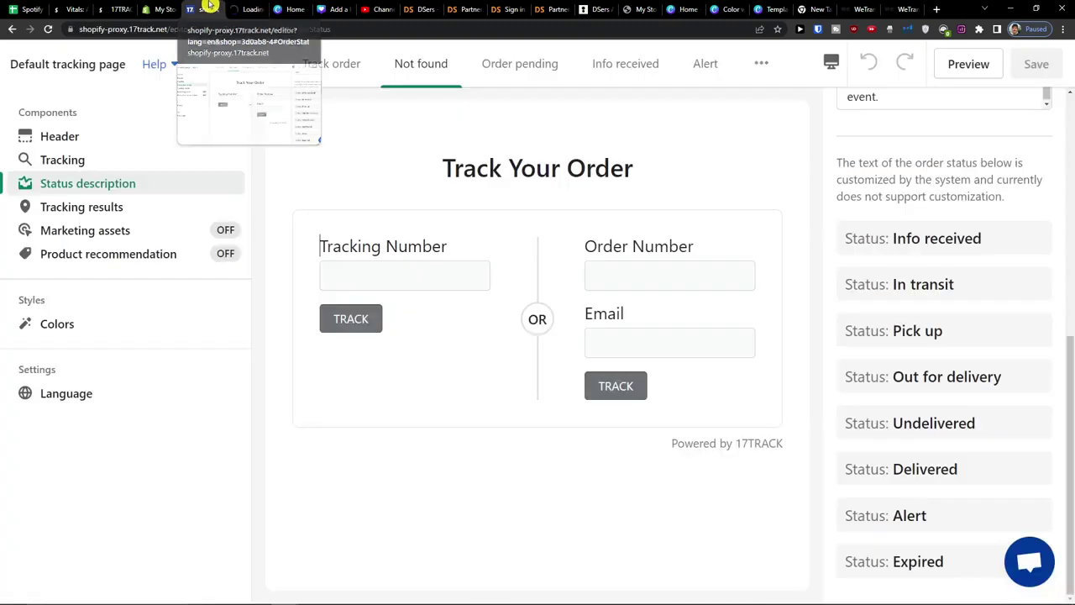
Step: Examine the Tracking results component, including its Tracking info, Order info, Product info and Hide keywords settings
{"action": "left_click", "coordinate": [53, 214]}
{"action": "scroll", "coordinate": [577, 365], "scroll_direction": "down", "scroll_amount": 3}
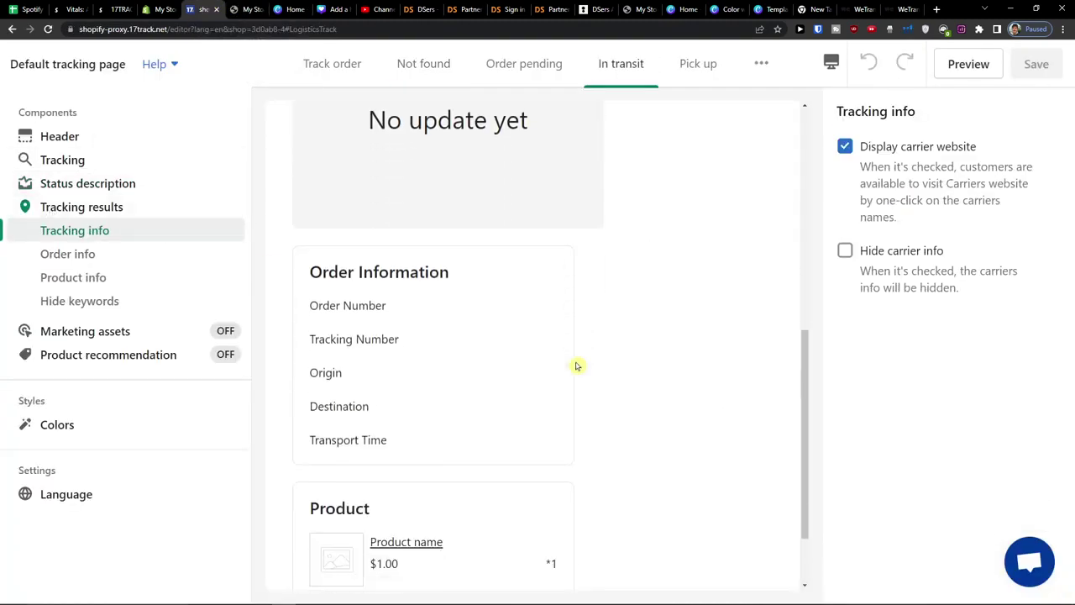
{"action": "scroll", "coordinate": [577, 366], "scroll_direction": "up", "scroll_amount": 2}
{"action": "scroll", "coordinate": [577, 365], "scroll_direction": "up", "scroll_amount": 5}
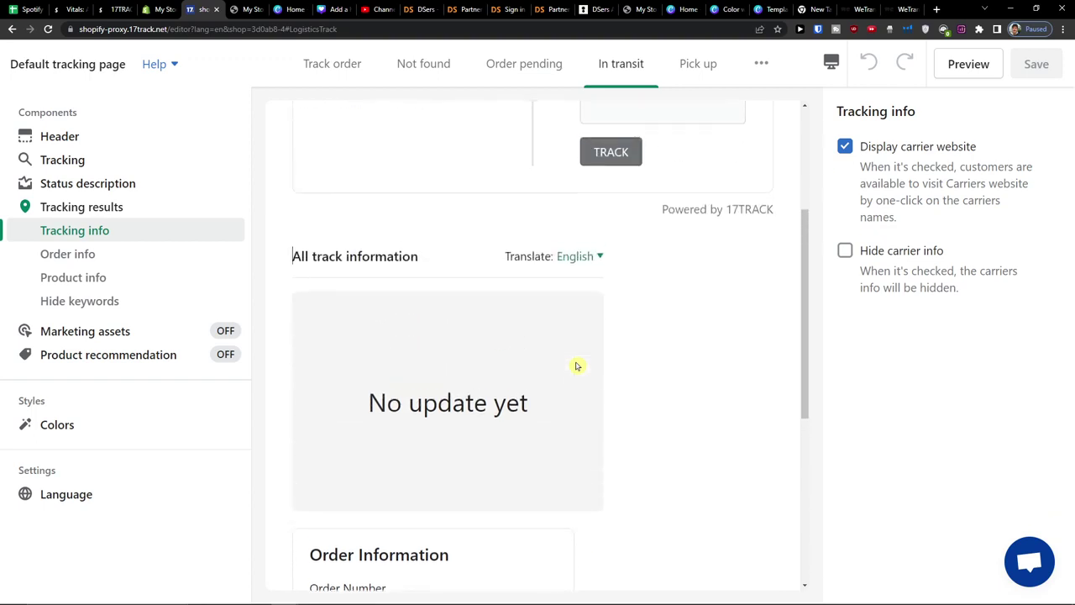
{"action": "scroll", "coordinate": [577, 366], "scroll_direction": "down", "scroll_amount": 3}
{"action": "scroll", "coordinate": [577, 365], "scroll_direction": "down", "scroll_amount": 1}
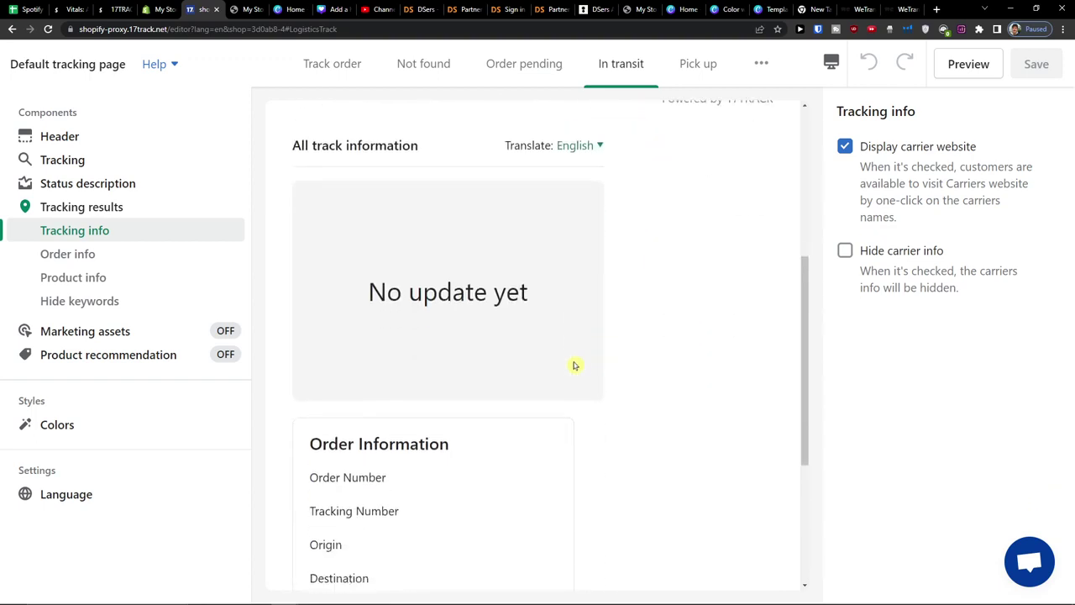
{"action": "left_click", "coordinate": [86, 254]}
{"action": "left_click", "coordinate": [170, 277]}
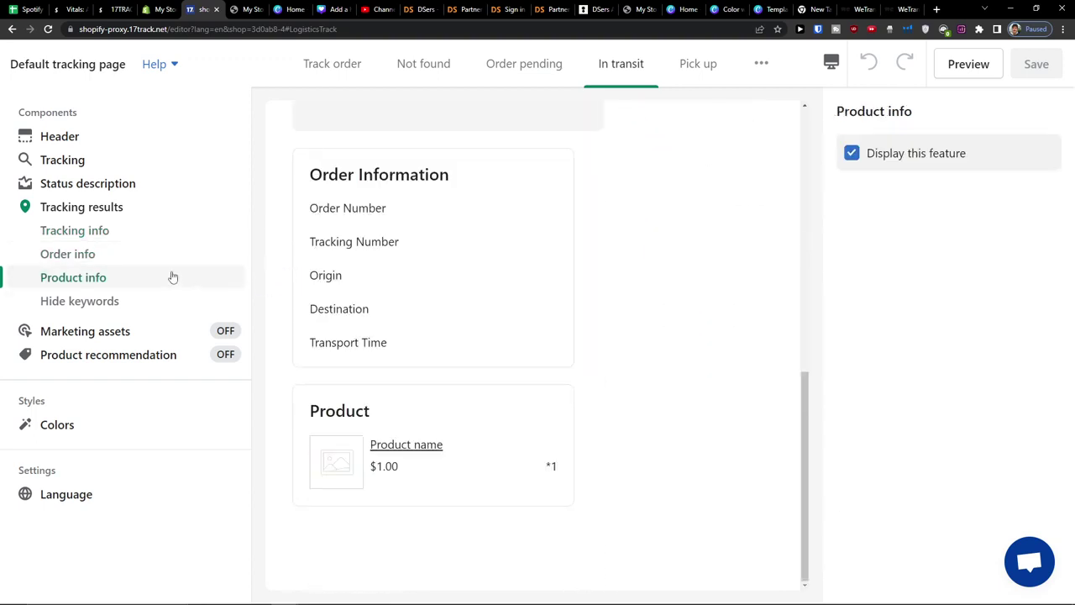
{"action": "left_click", "coordinate": [73, 301]}
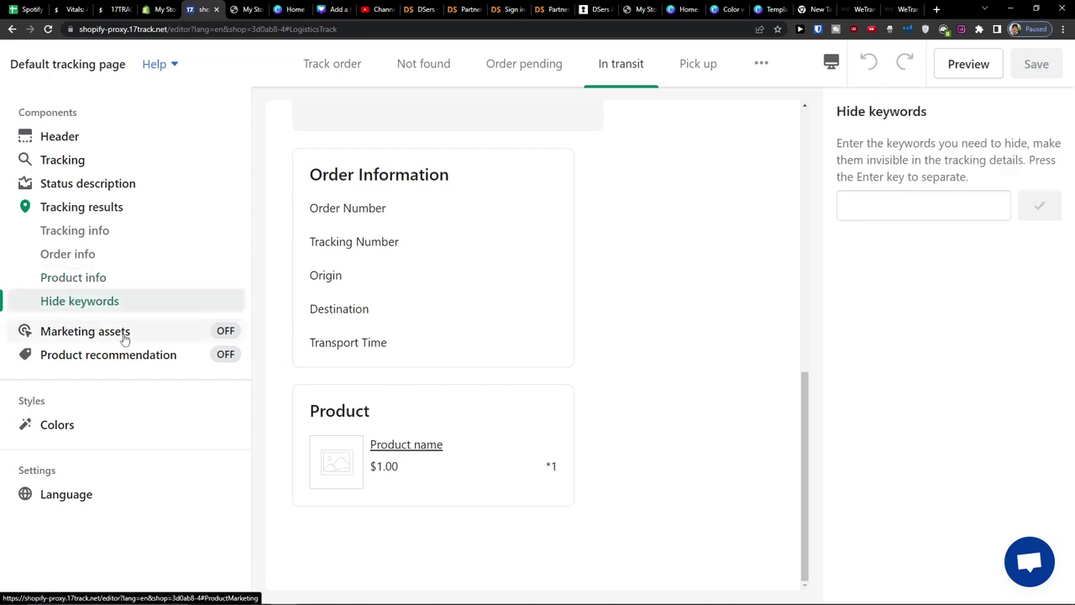
Step: Examine the first Marketing assets column's settings and the store's live tracking page, returning to the editor
{"action": "left_click", "coordinate": [124, 337]}
{"action": "left_click", "coordinate": [132, 263]}
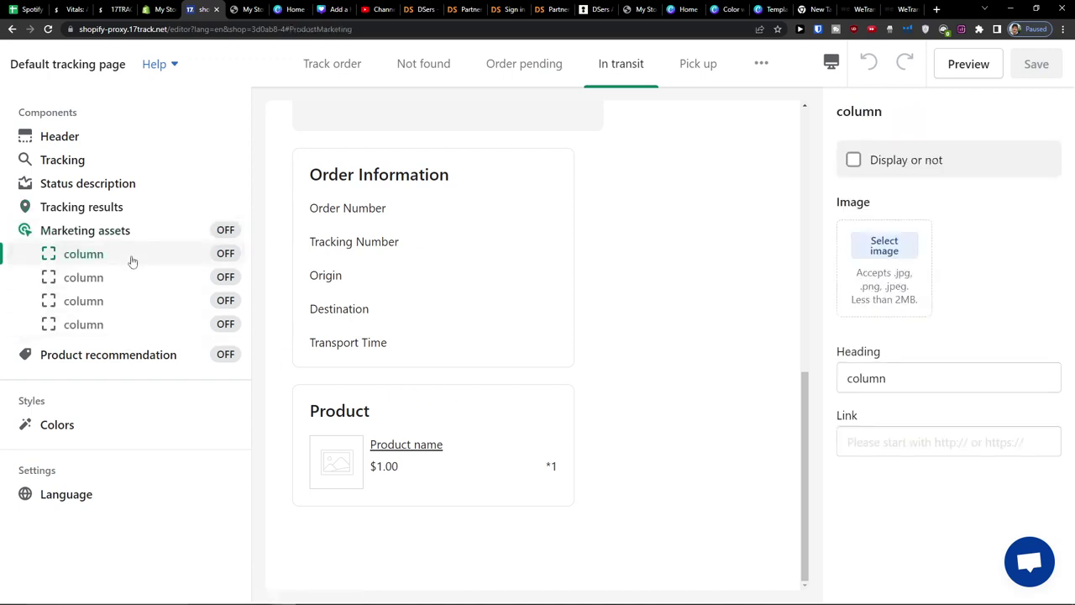
{"action": "left_click", "coordinate": [238, 8]}
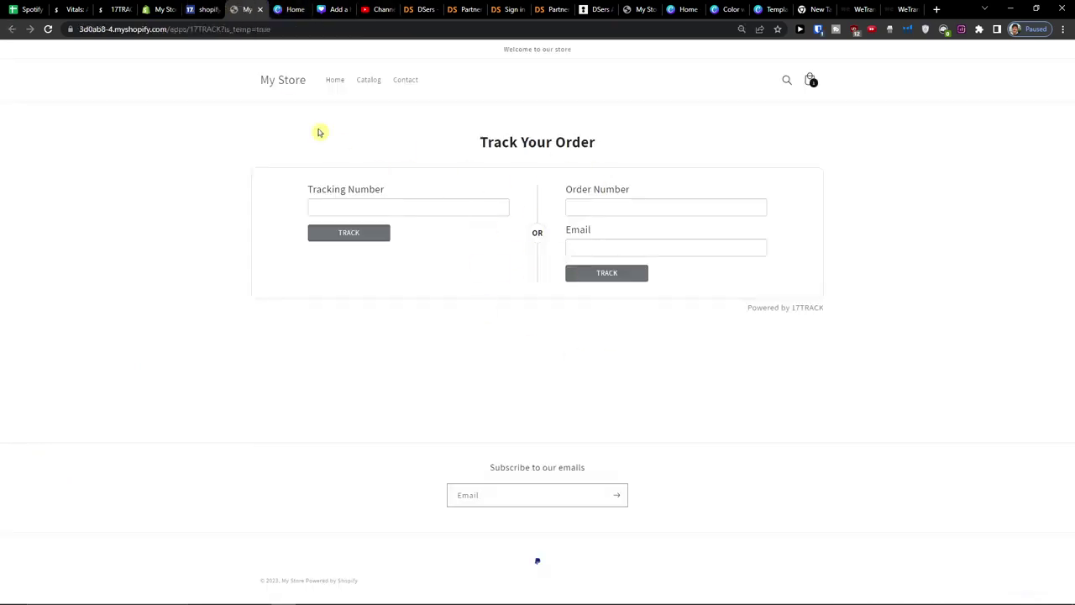
{"action": "left_click", "coordinate": [221, 15]}
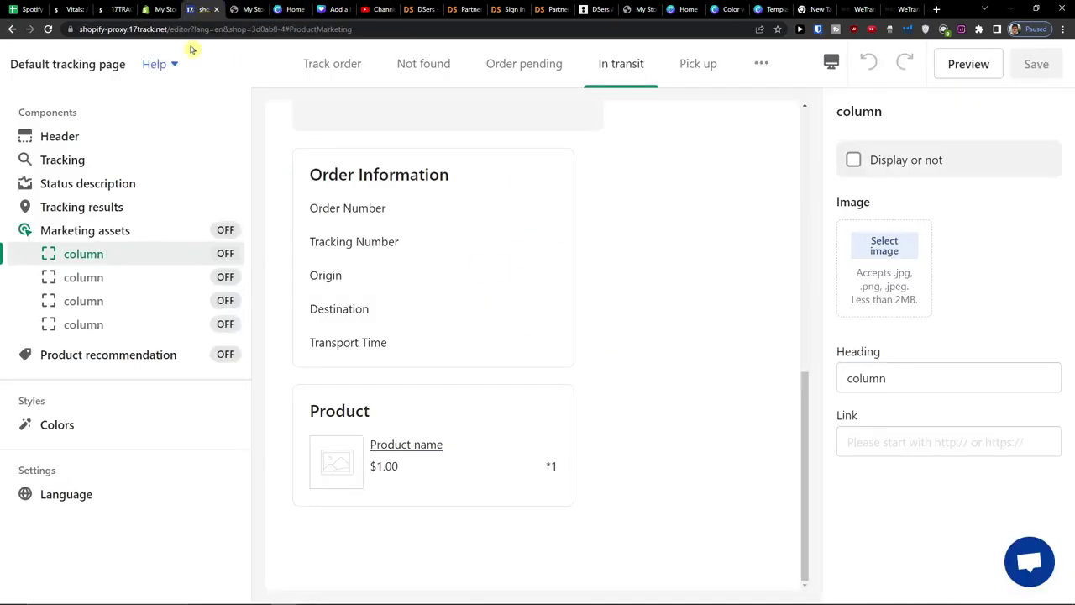
Step: Enable the Marketing assets feature and display its first column on the tracking page
{"action": "left_click", "coordinate": [110, 276]}
{"action": "left_click", "coordinate": [212, 234]}
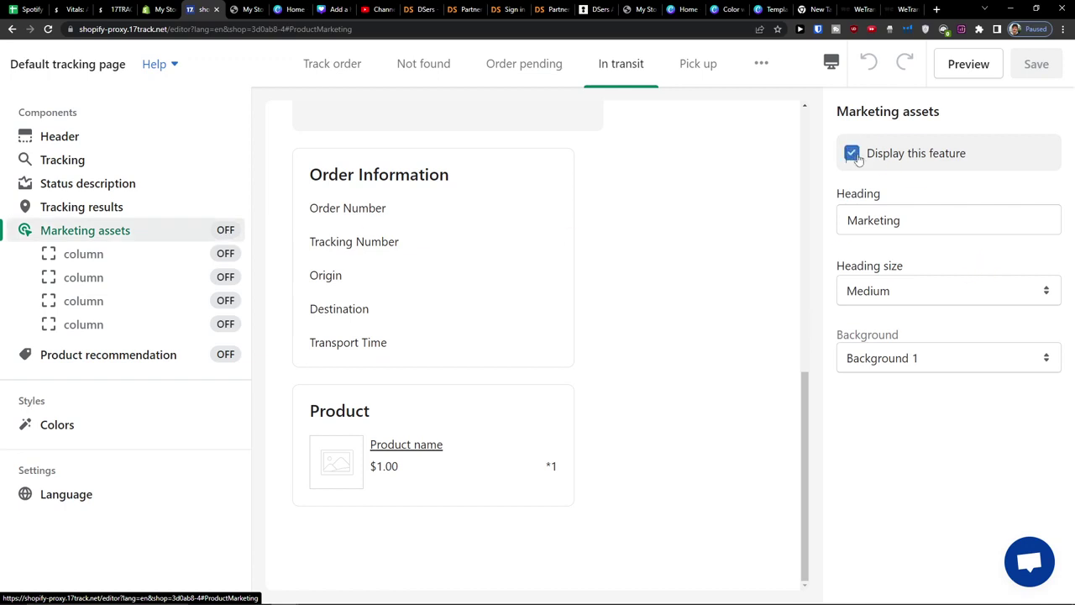
{"action": "left_click", "coordinate": [74, 254]}
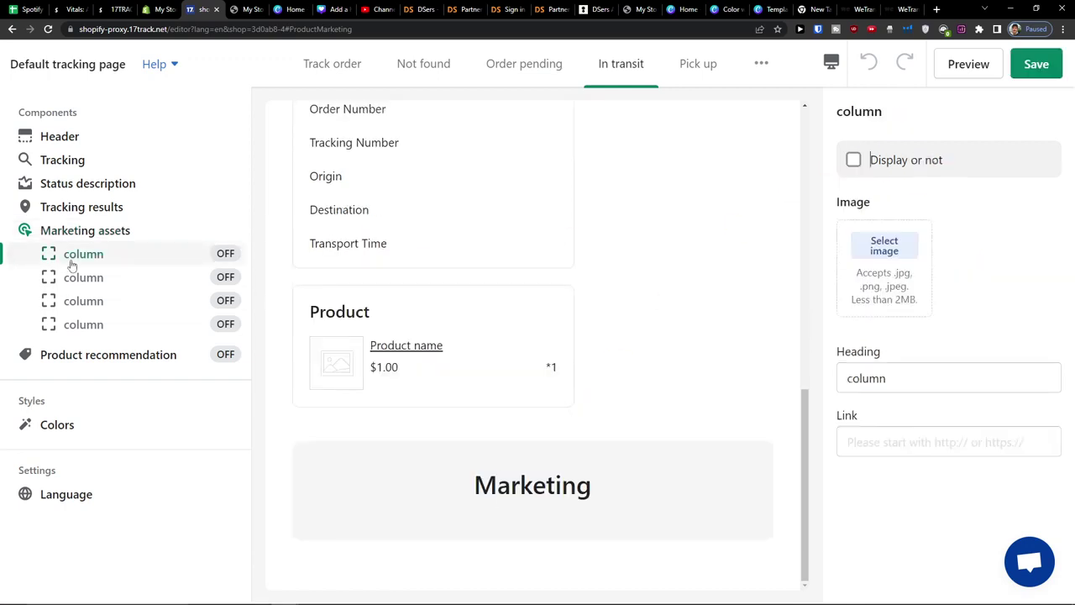
{"action": "left_click", "coordinate": [852, 161]}
Step: Review the In transit preview from the tracking form through the shipment events to the marketing block
{"action": "scroll", "coordinate": [525, 411], "scroll_direction": "up", "scroll_amount": 10}
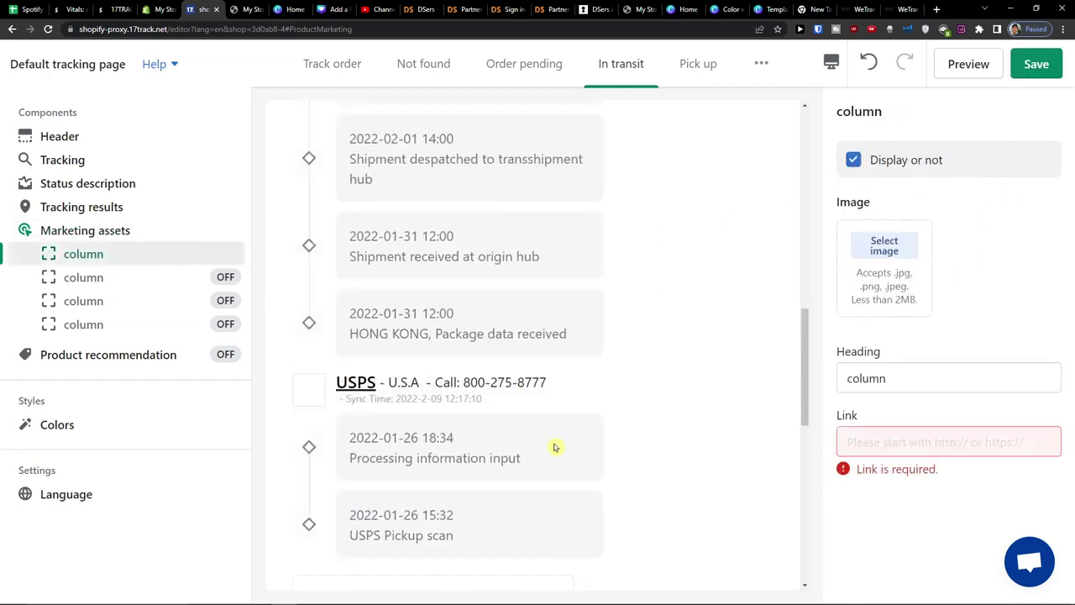
{"action": "scroll", "coordinate": [579, 452], "scroll_direction": "up", "scroll_amount": 3}
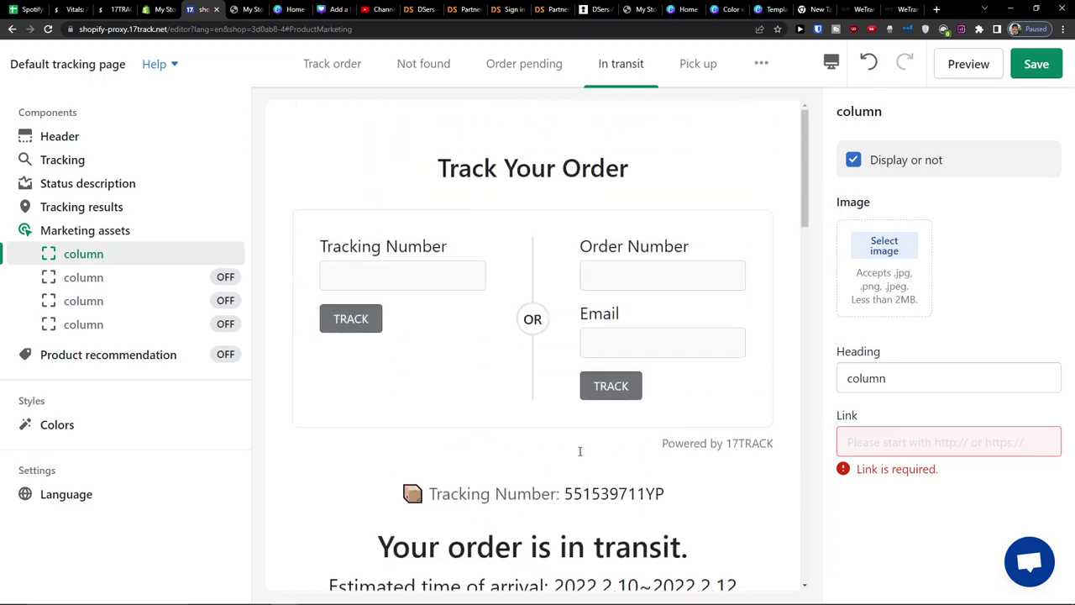
{"action": "scroll", "coordinate": [588, 451], "scroll_direction": "down", "scroll_amount": 3}
{"action": "scroll", "coordinate": [597, 452], "scroll_direction": "up", "scroll_amount": 3}
{"action": "scroll", "coordinate": [601, 454], "scroll_direction": "down", "scroll_amount": 3}
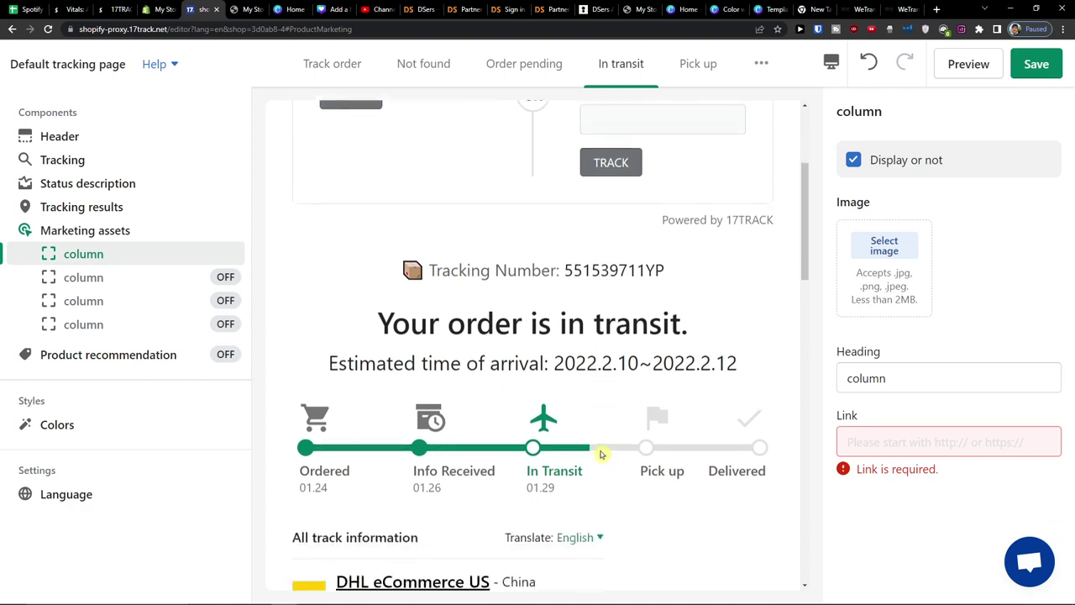
{"action": "scroll", "coordinate": [361, 386], "scroll_direction": "down", "scroll_amount": 1}
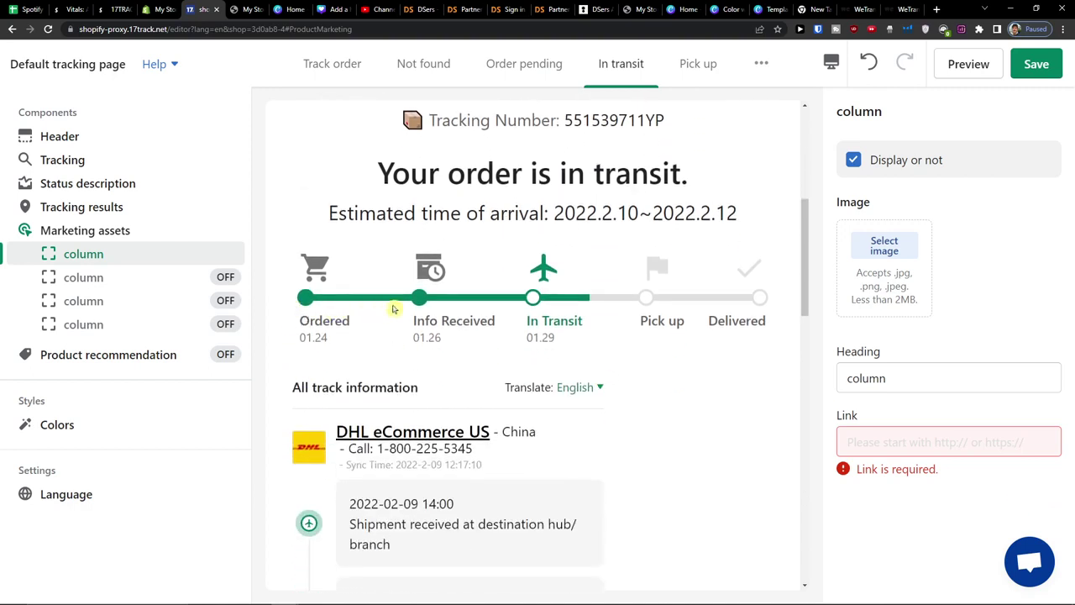
{"action": "scroll", "coordinate": [605, 393], "scroll_direction": "down", "scroll_amount": 4}
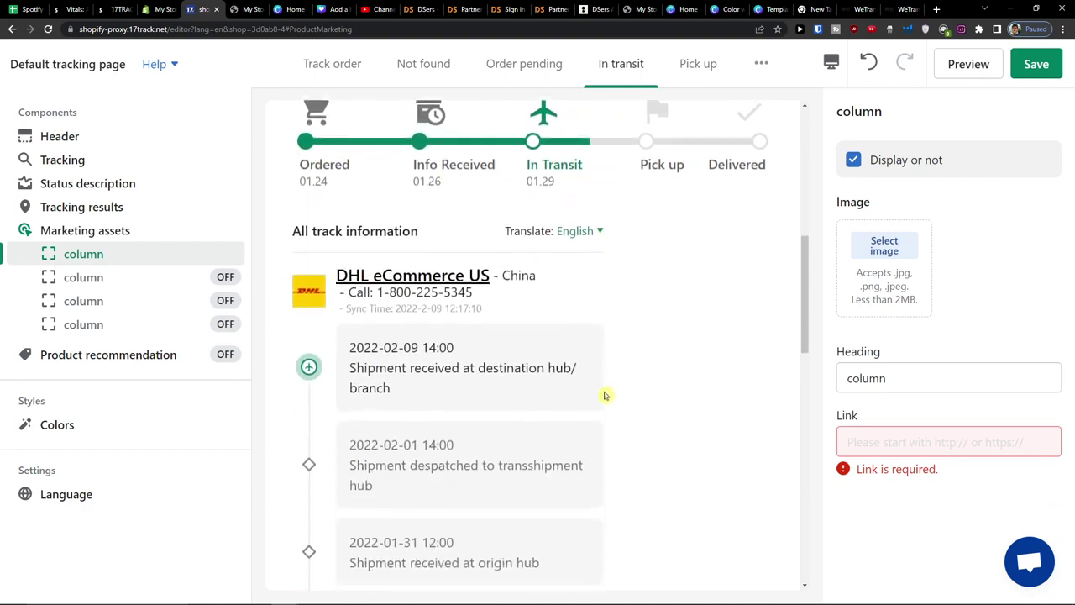
{"action": "scroll", "coordinate": [605, 395], "scroll_direction": "down", "scroll_amount": 5}
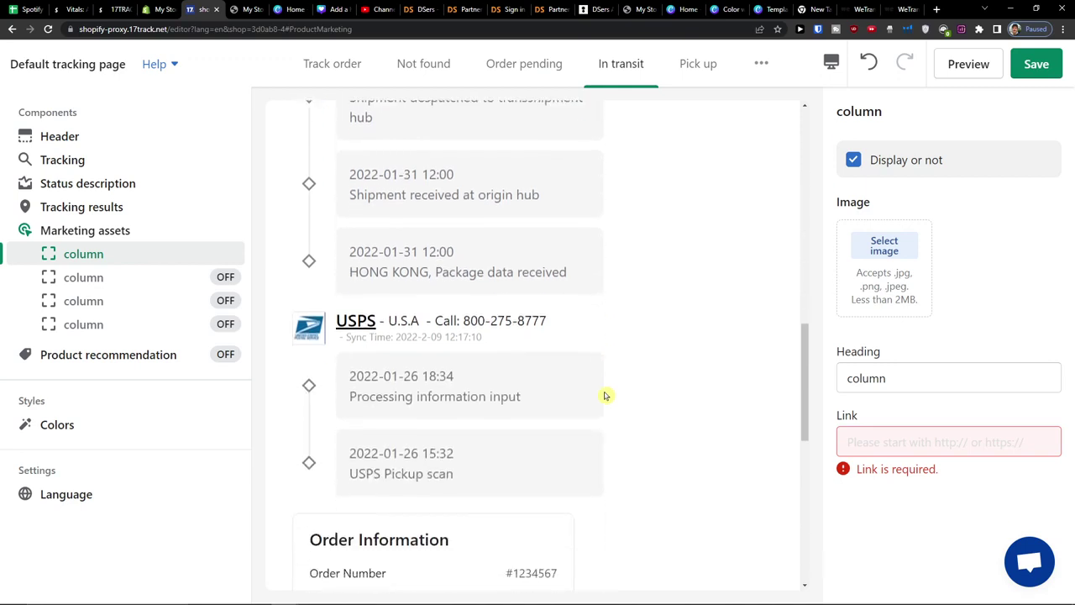
{"action": "scroll", "coordinate": [605, 395], "scroll_direction": "down", "scroll_amount": 2}
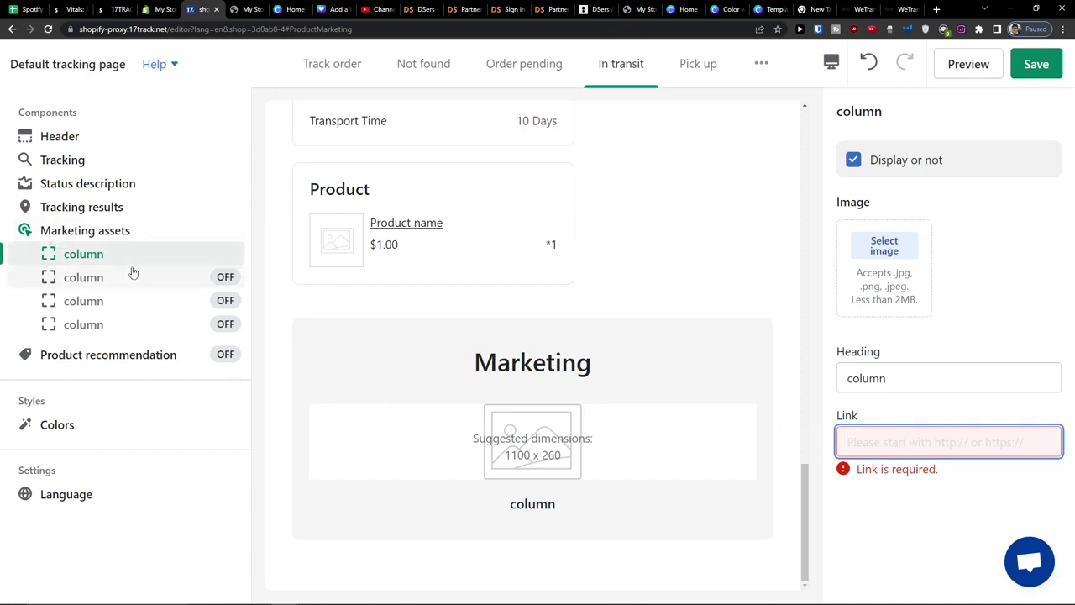
Step: Enable the Product recommendation feature and check the recommended products block in the preview
{"action": "left_click", "coordinate": [177, 242]}
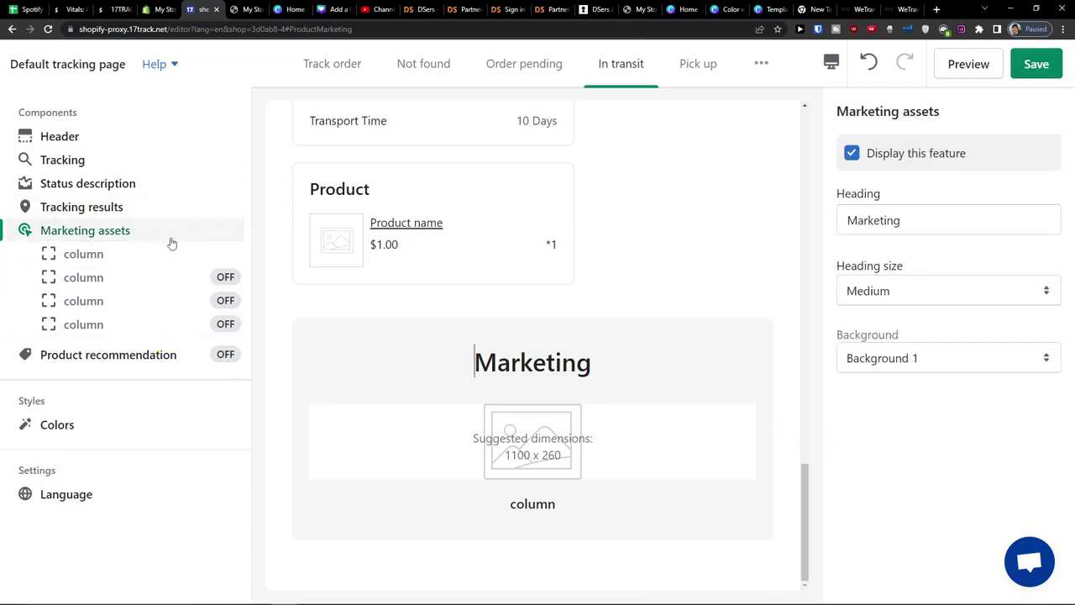
{"action": "left_click", "coordinate": [137, 354]}
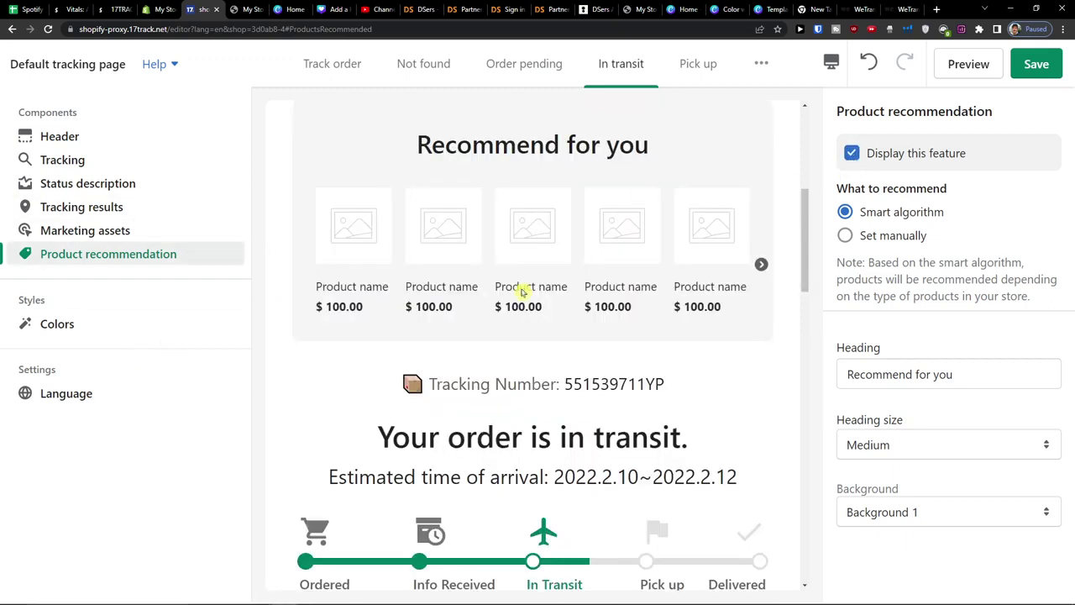
{"action": "scroll", "coordinate": [537, 302], "scroll_direction": "up", "scroll_amount": 5}
{"action": "scroll", "coordinate": [547, 319], "scroll_direction": "down", "scroll_amount": 3}
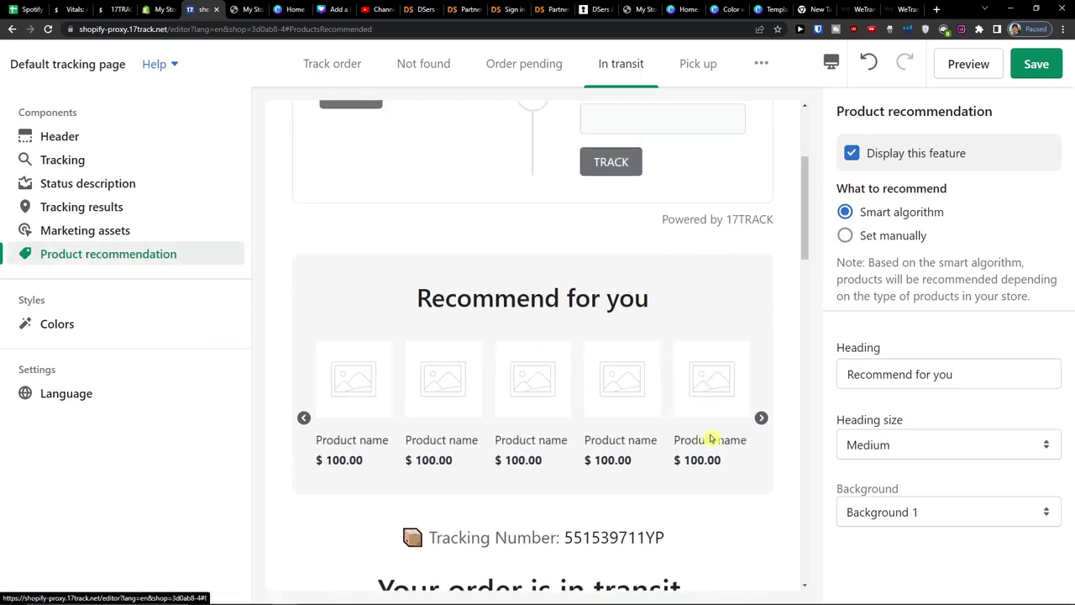
Step: Compare the Set manually and Smart algorithm options for recommended products, leaving Smart algorithm selected
{"action": "left_click", "coordinate": [874, 239]}
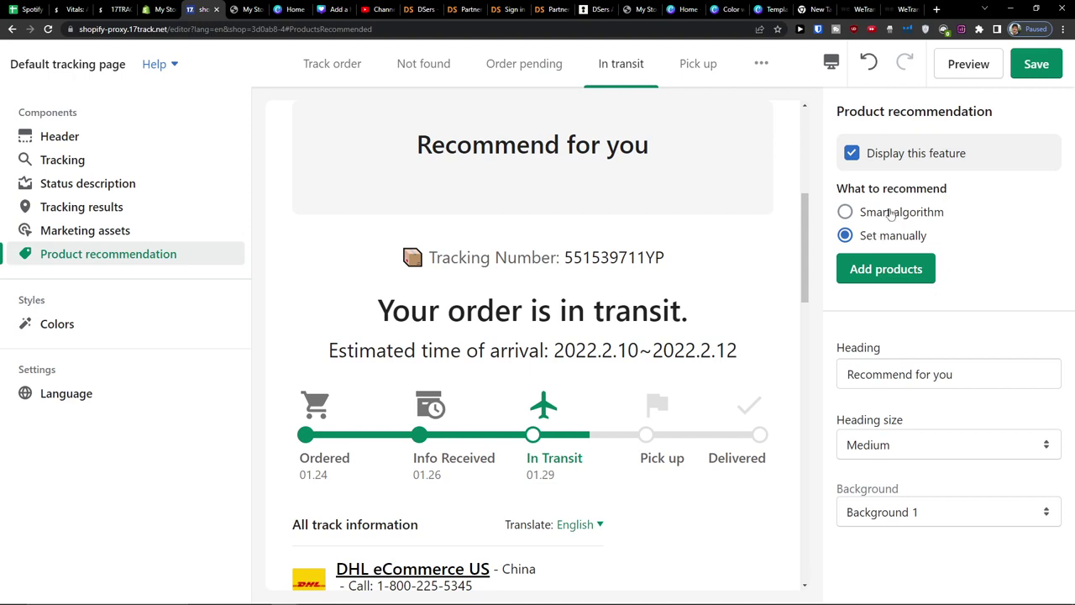
{"action": "left_click", "coordinate": [878, 214]}
{"action": "scroll", "coordinate": [671, 289], "scroll_direction": "up", "scroll_amount": 1}
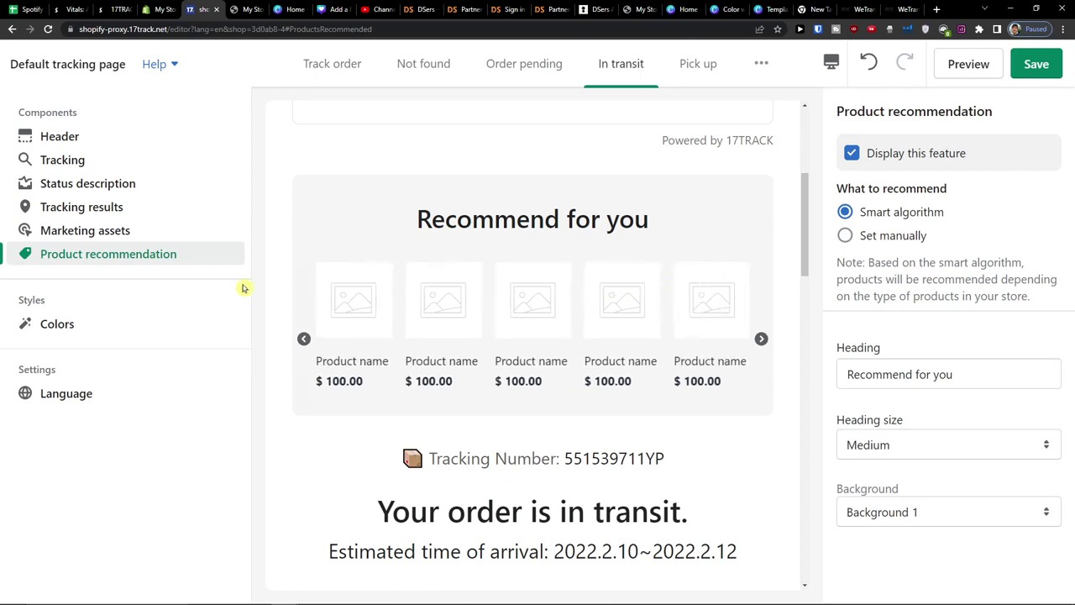
{"action": "scroll", "coordinate": [344, 304], "scroll_direction": "down", "scroll_amount": 1}
{"action": "scroll", "coordinate": [463, 360], "scroll_direction": "up", "scroll_amount": 2}
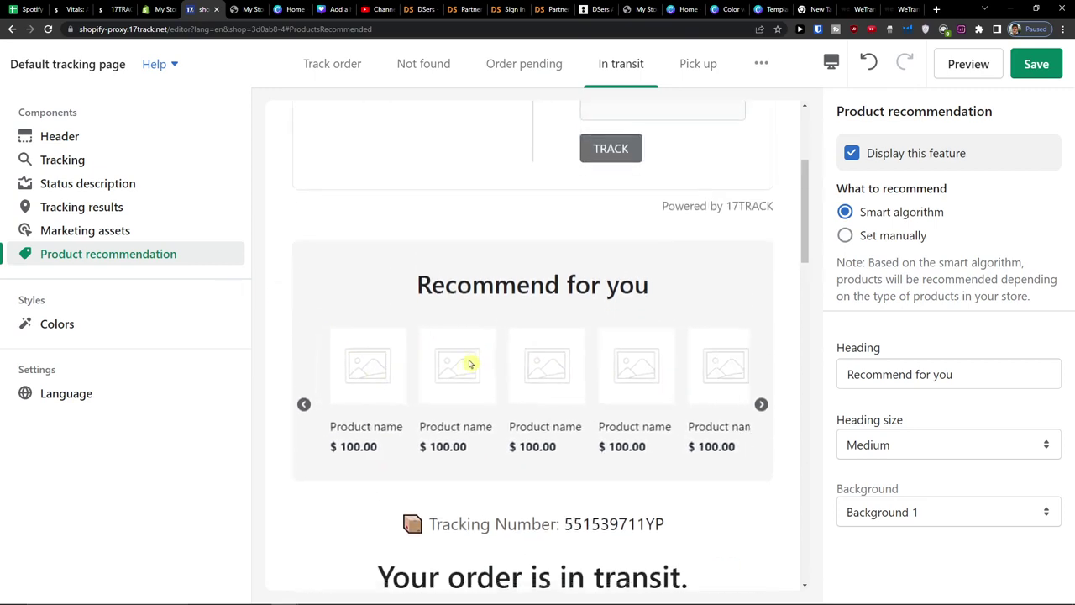
{"action": "scroll", "coordinate": [504, 354], "scroll_direction": "up", "scroll_amount": 1}
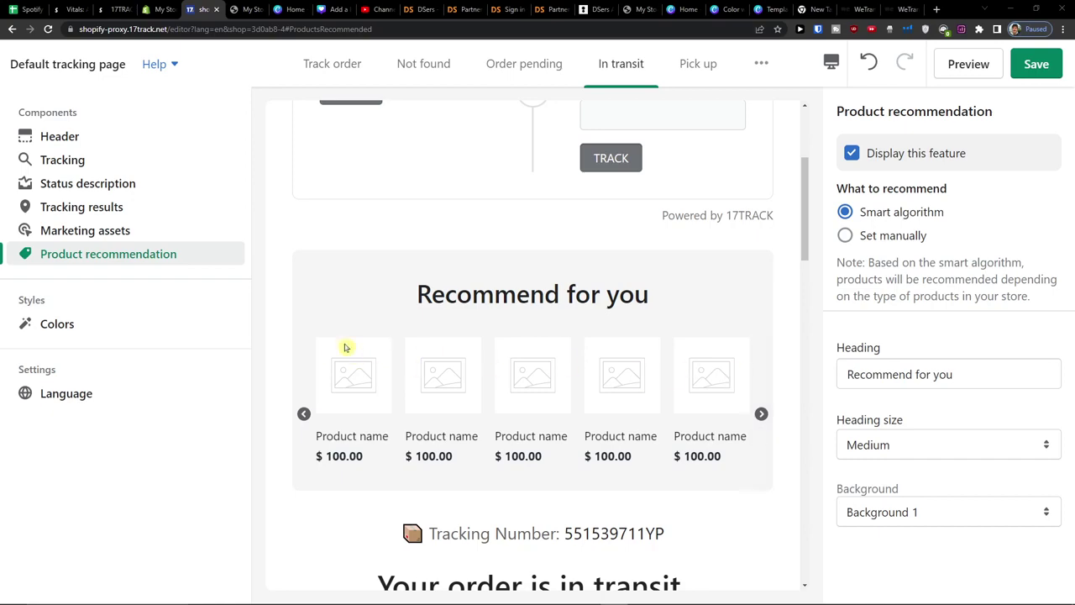
{"action": "scroll", "coordinate": [681, 455], "scroll_direction": "down", "scroll_amount": 9}
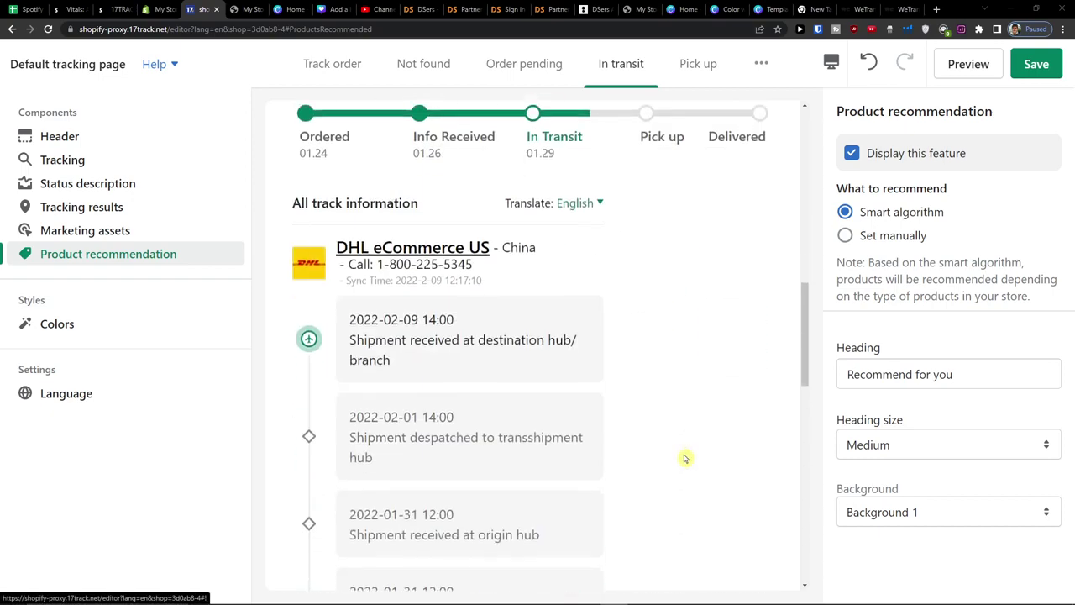
{"action": "scroll", "coordinate": [682, 455], "scroll_direction": "up", "scroll_amount": 10}
Step: Examine the color settings and the Track order and Not found previews of the tracking page
{"action": "left_click", "coordinate": [101, 327]}
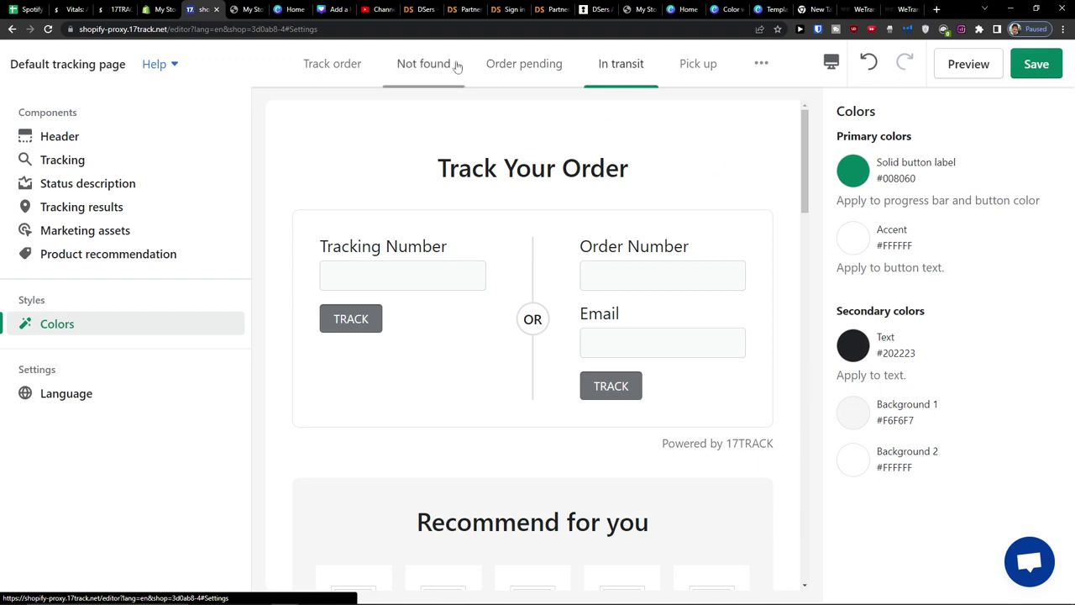
{"action": "left_click", "coordinate": [428, 68]}
{"action": "left_click", "coordinate": [333, 64]}
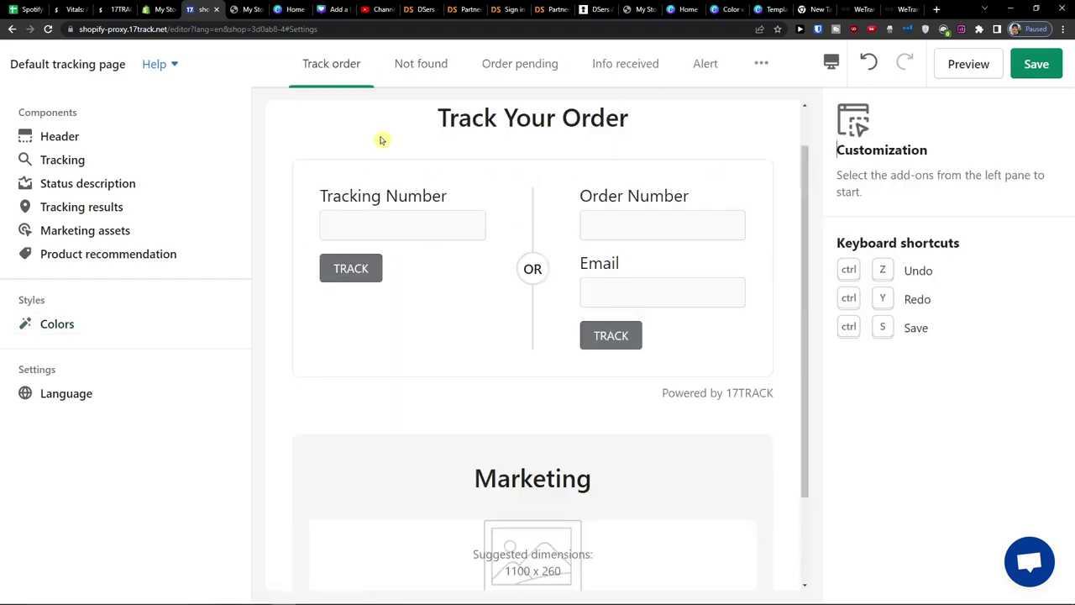
{"action": "scroll", "coordinate": [557, 315], "scroll_direction": "down", "scroll_amount": 3}
{"action": "scroll", "coordinate": [557, 324], "scroll_direction": "up", "scroll_amount": 3}
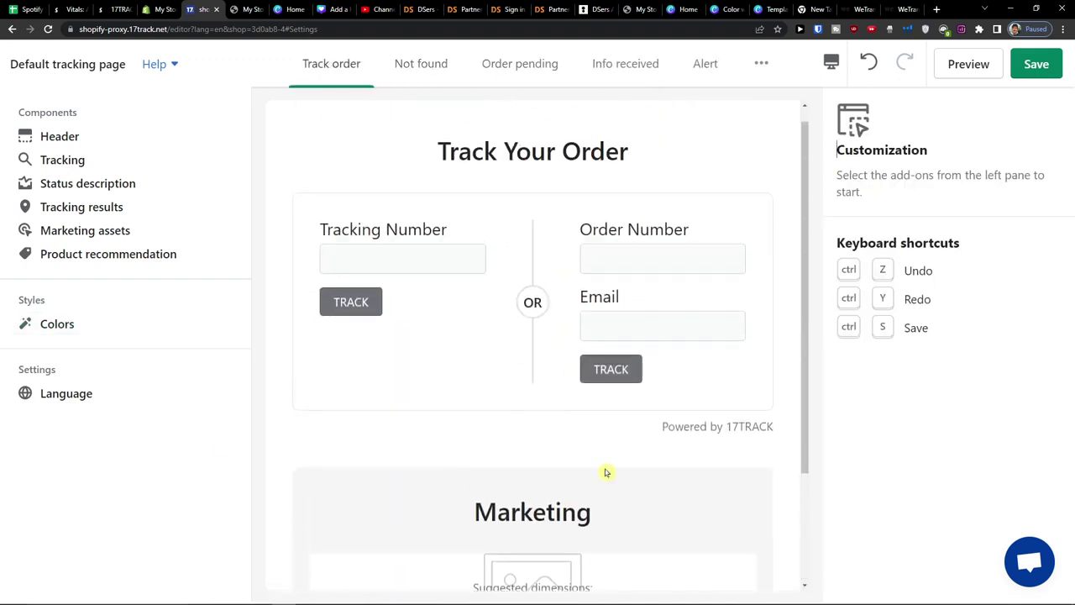
{"action": "left_click", "coordinate": [426, 80]}
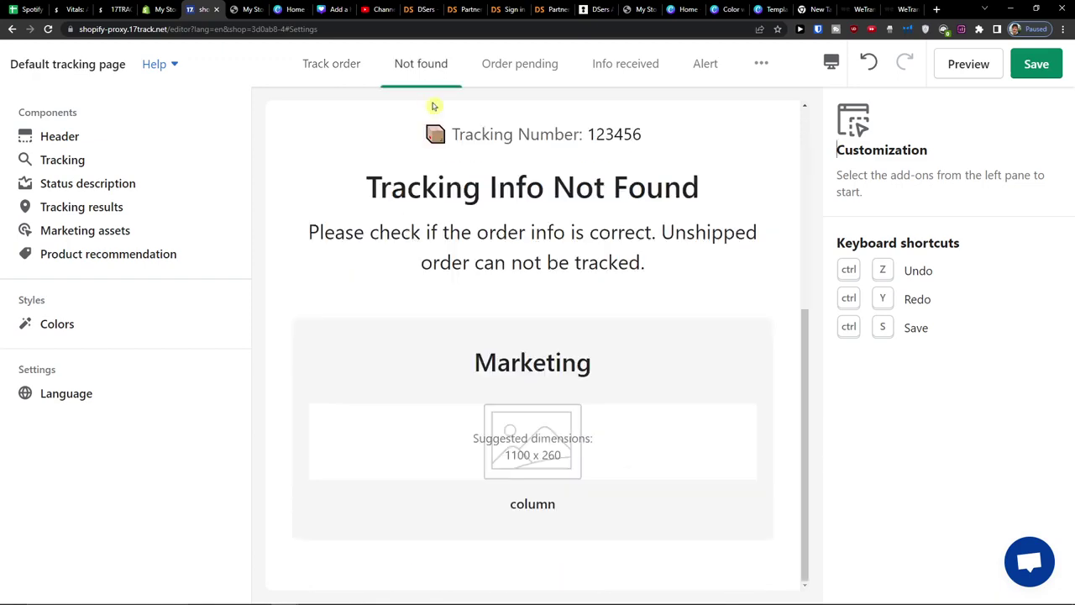
Step: Review the Not found and Order pending previews of the tracking page, including the recommended products block
{"action": "scroll", "coordinate": [426, 391], "scroll_direction": "up", "scroll_amount": 1}
{"action": "scroll", "coordinate": [336, 389], "scroll_direction": "down", "scroll_amount": 1}
{"action": "scroll", "coordinate": [521, 423], "scroll_direction": "up", "scroll_amount": 5}
{"action": "scroll", "coordinate": [519, 419], "scroll_direction": "down", "scroll_amount": 5}
{"action": "left_click", "coordinate": [547, 66]}
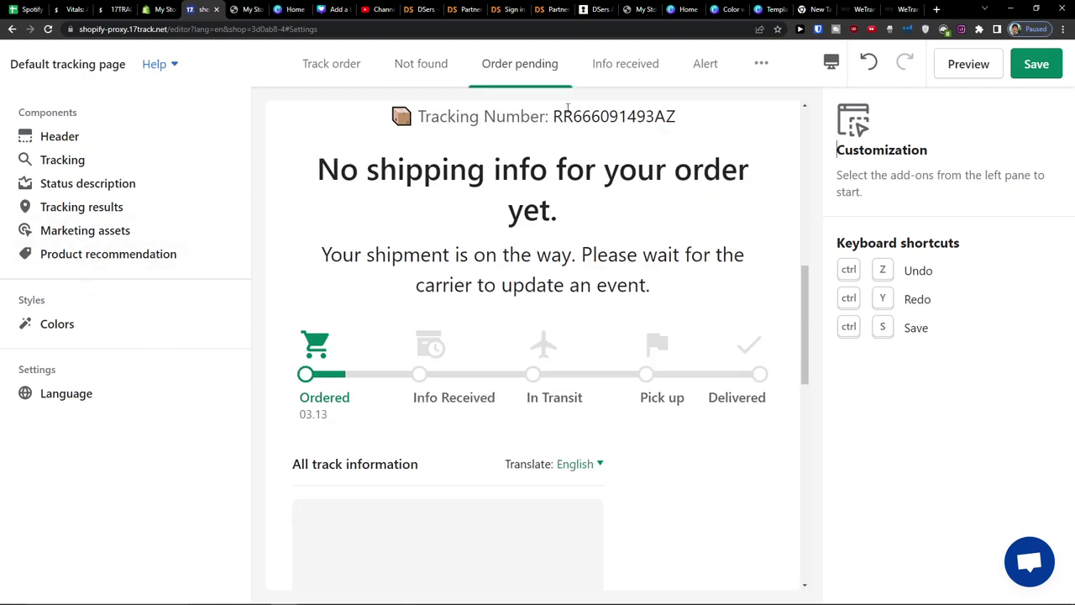
{"action": "scroll", "coordinate": [569, 222], "scroll_direction": "up", "scroll_amount": 8}
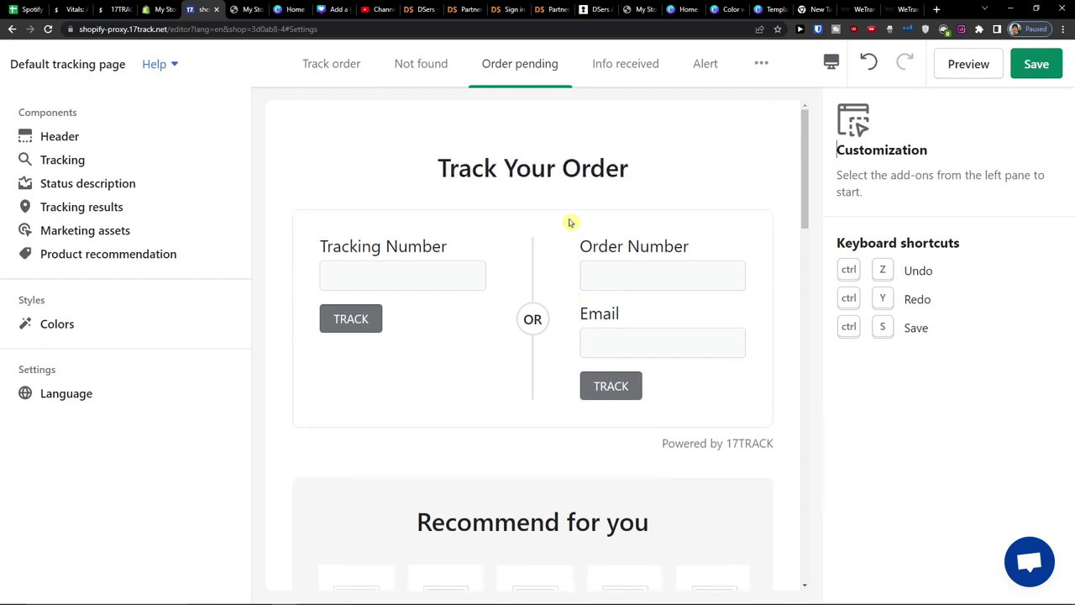
{"action": "scroll", "coordinate": [570, 222], "scroll_direction": "down", "scroll_amount": 3}
{"action": "scroll", "coordinate": [569, 222], "scroll_direction": "down", "scroll_amount": 1}
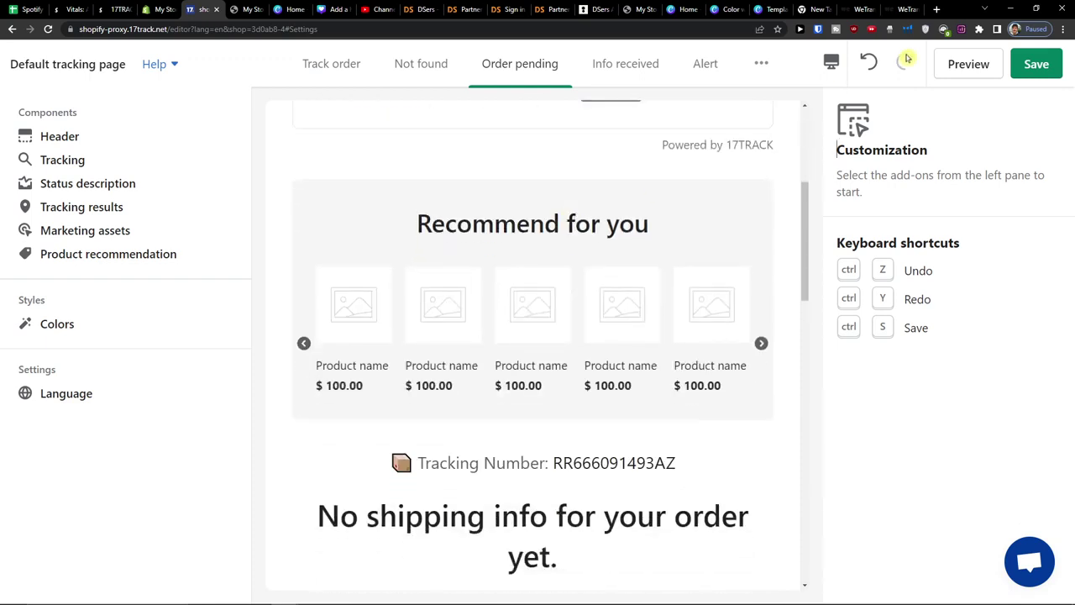
Step: Open the live store preview of the tracking page and compare it with the Order pending layout in the editor
{"action": "left_click", "coordinate": [983, 70]}
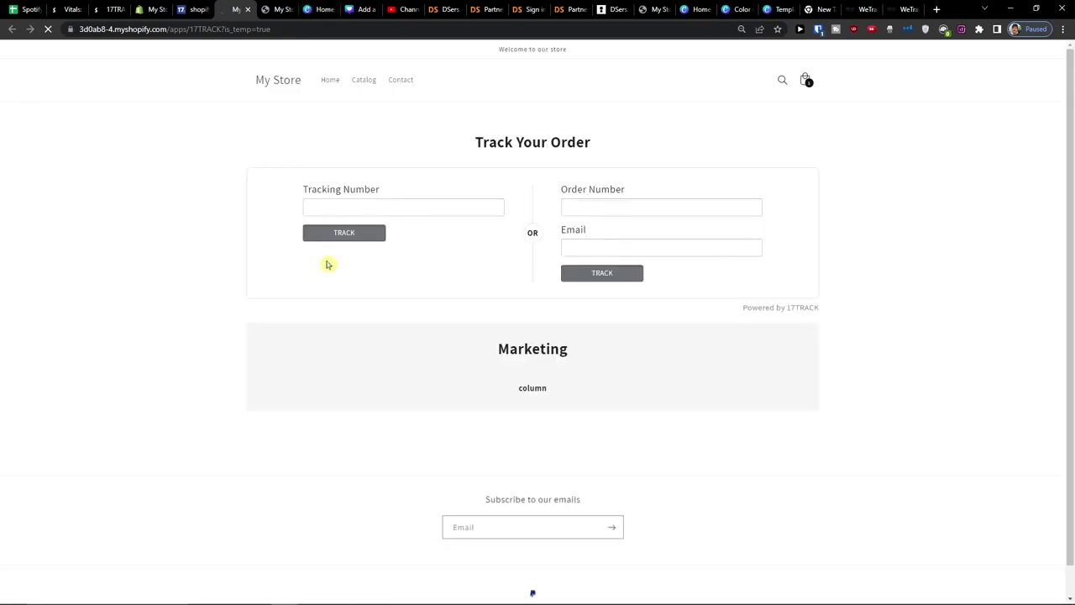
{"action": "scroll", "coordinate": [284, 263], "scroll_direction": "down", "scroll_amount": 1}
{"action": "scroll", "coordinate": [284, 264], "scroll_direction": "up", "scroll_amount": 1}
{"action": "middle_click", "coordinate": [222, 9]}
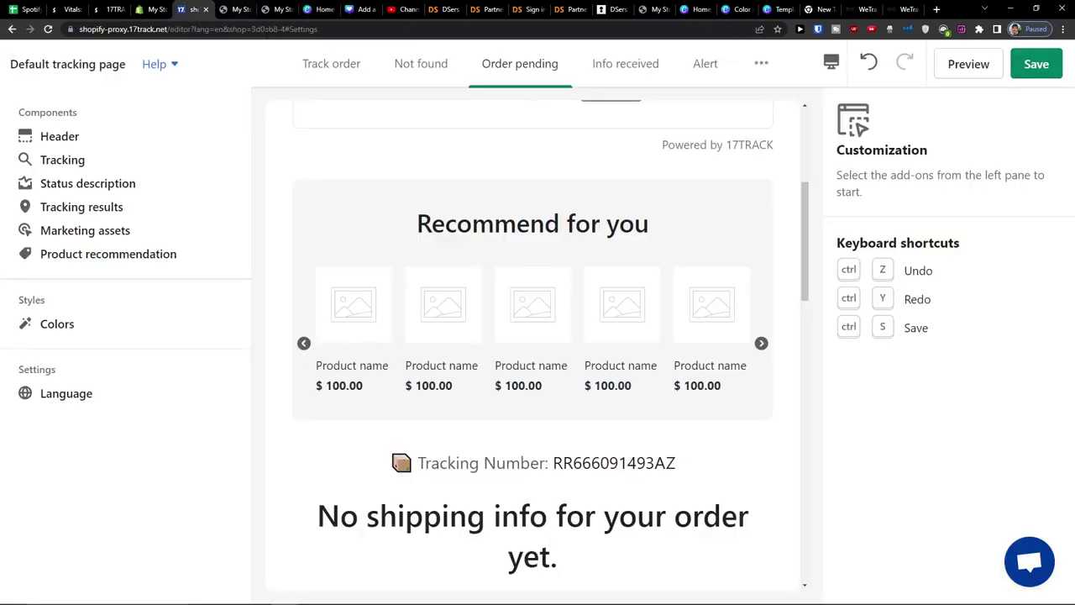
{"action": "scroll", "coordinate": [531, 265], "scroll_direction": "down", "scroll_amount": 4}
{"action": "scroll", "coordinate": [526, 269], "scroll_direction": "up", "scroll_amount": 8}
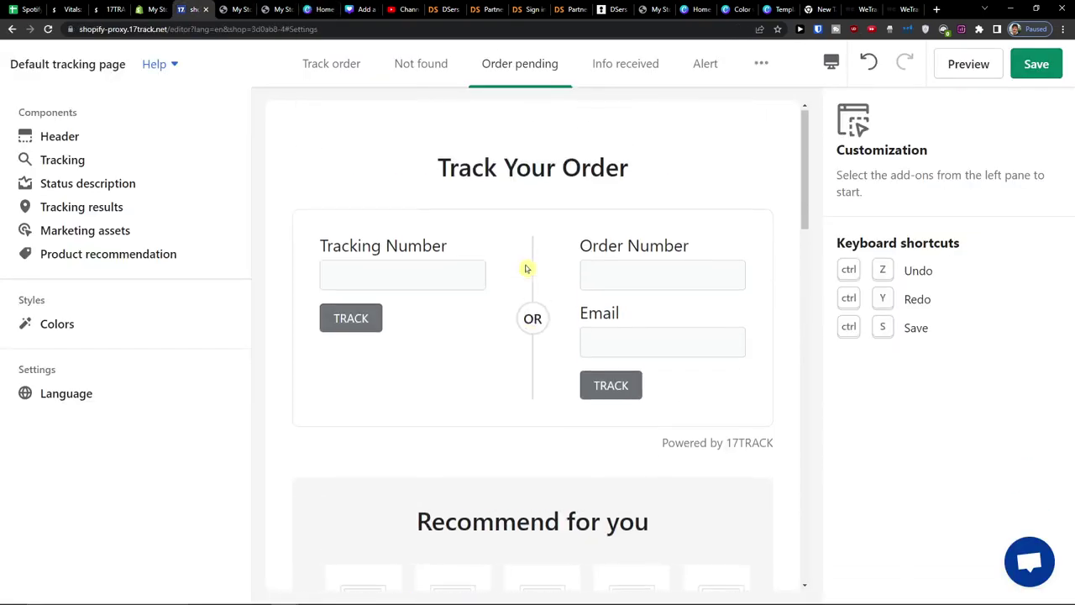
{"action": "scroll", "coordinate": [526, 268], "scroll_direction": "down", "scroll_amount": 4}
{"action": "left_click", "coordinate": [286, 7]}
{"action": "scroll", "coordinate": [505, 466], "scroll_direction": "down", "scroll_amount": 1}
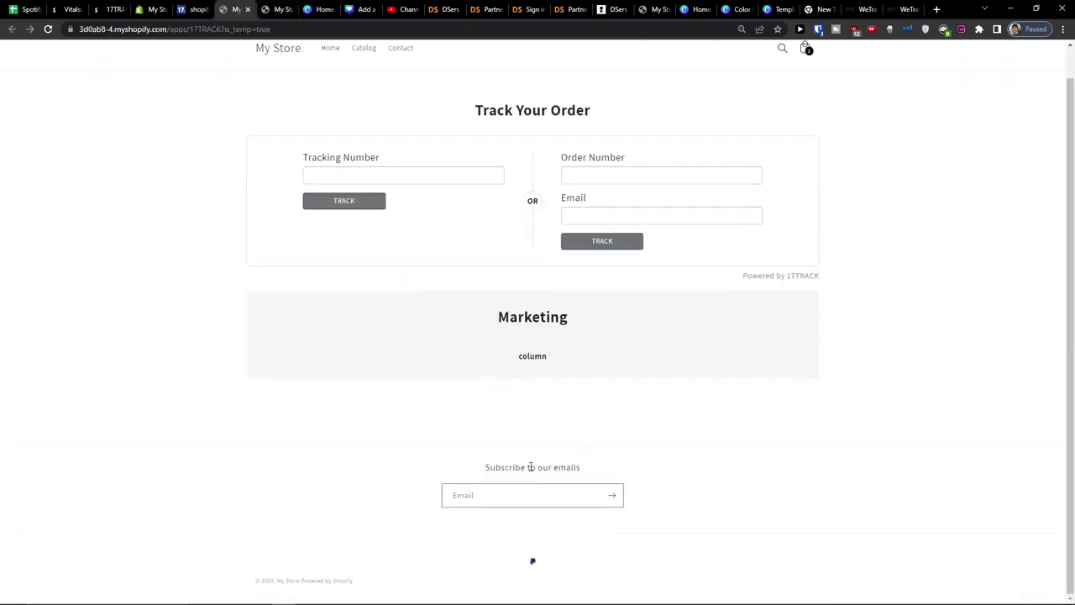
{"action": "scroll", "coordinate": [491, 458], "scroll_direction": "up", "scroll_amount": 1}
{"action": "left_click", "coordinate": [178, 6]}
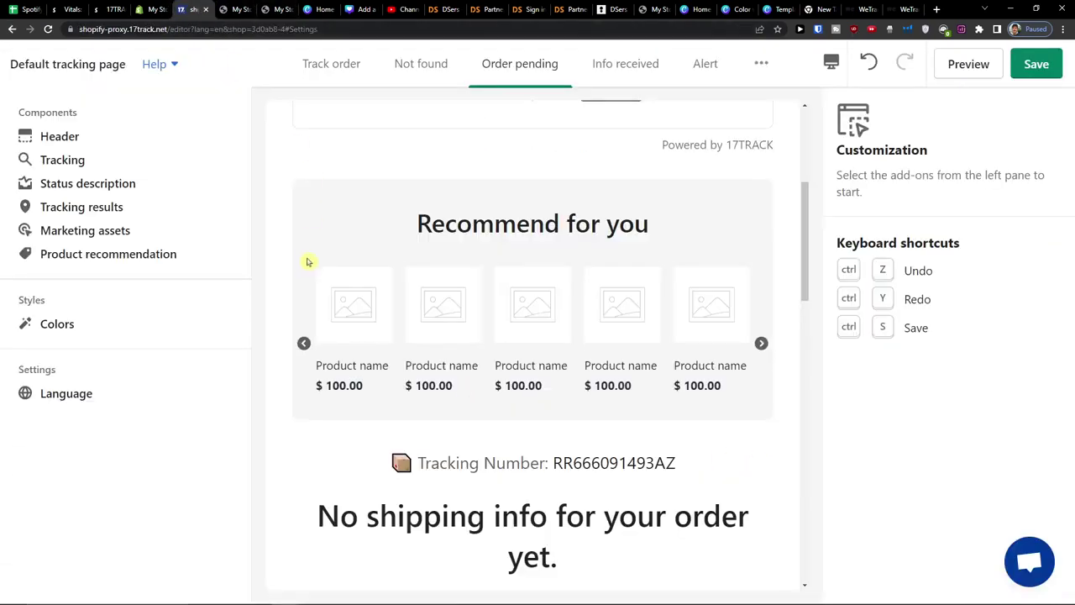
Step: Examine the Order pending preview from the recommended products down to the order information
{"action": "scroll", "coordinate": [389, 269], "scroll_direction": "down", "scroll_amount": 1}
{"action": "scroll", "coordinate": [444, 283], "scroll_direction": "up", "scroll_amount": 2}
{"action": "scroll", "coordinate": [445, 280], "scroll_direction": "down", "scroll_amount": 2}
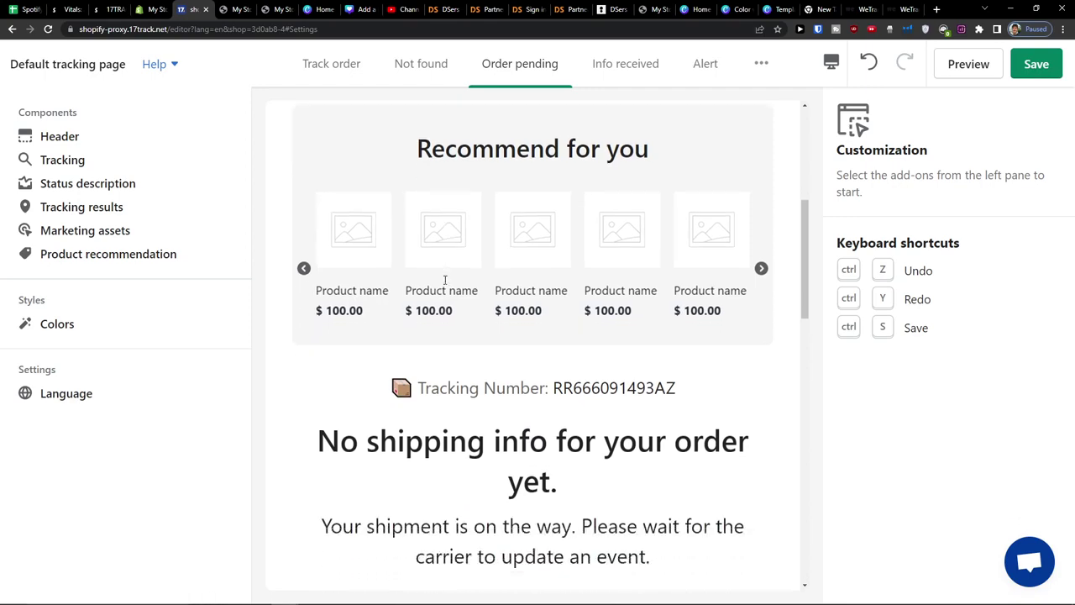
{"action": "scroll", "coordinate": [569, 395], "scroll_direction": "down", "scroll_amount": 10}
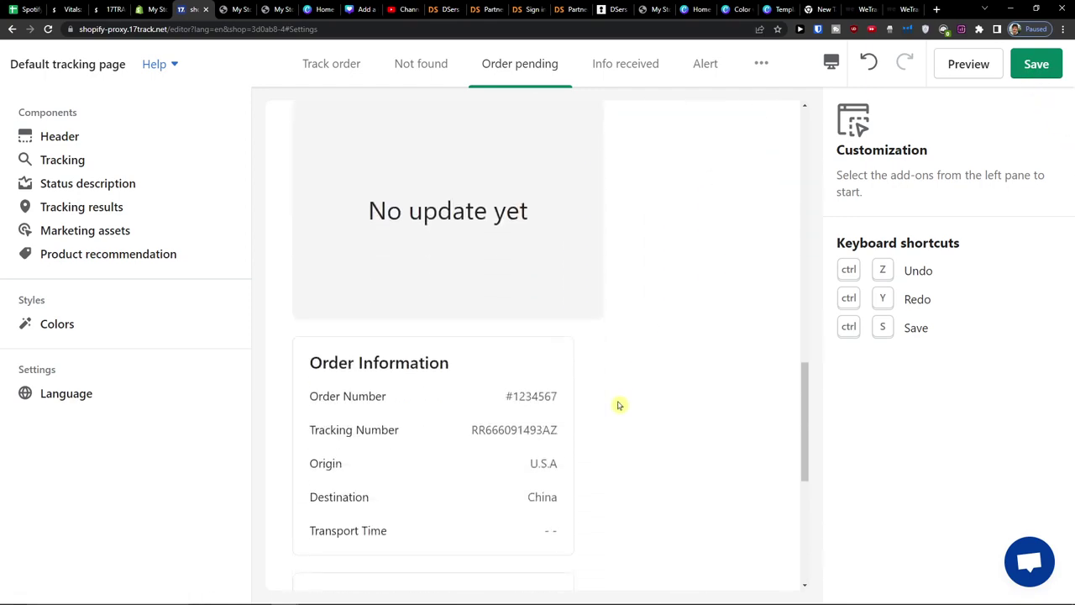
Step: View the tracking page previews for the Info received, Alert, In transit, Out for delivery and Undelivered statuses
{"action": "left_click", "coordinate": [587, 78]}
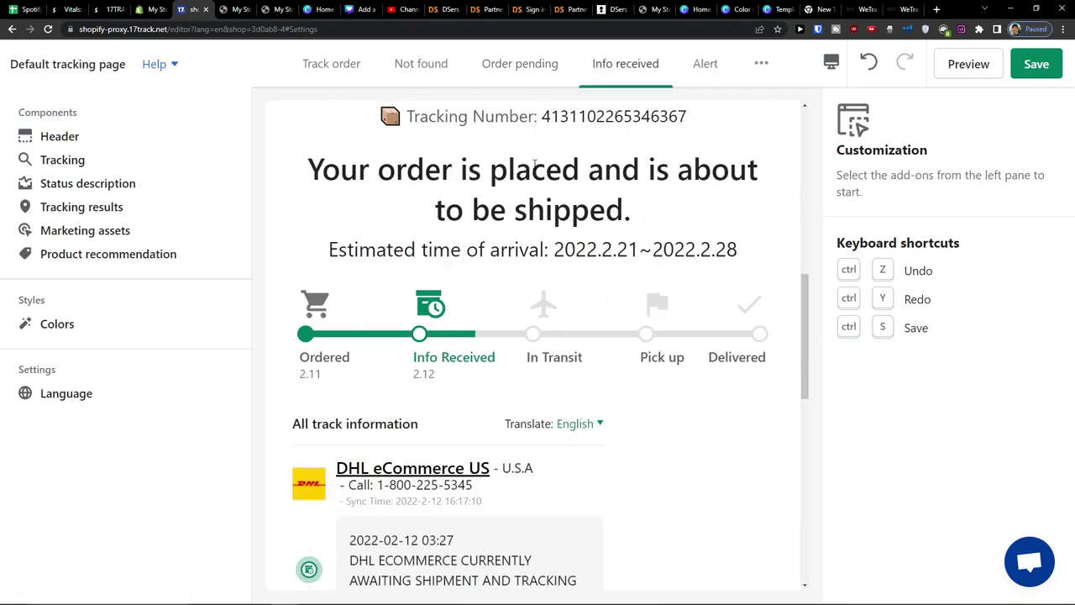
{"action": "left_click", "coordinate": [762, 64]}
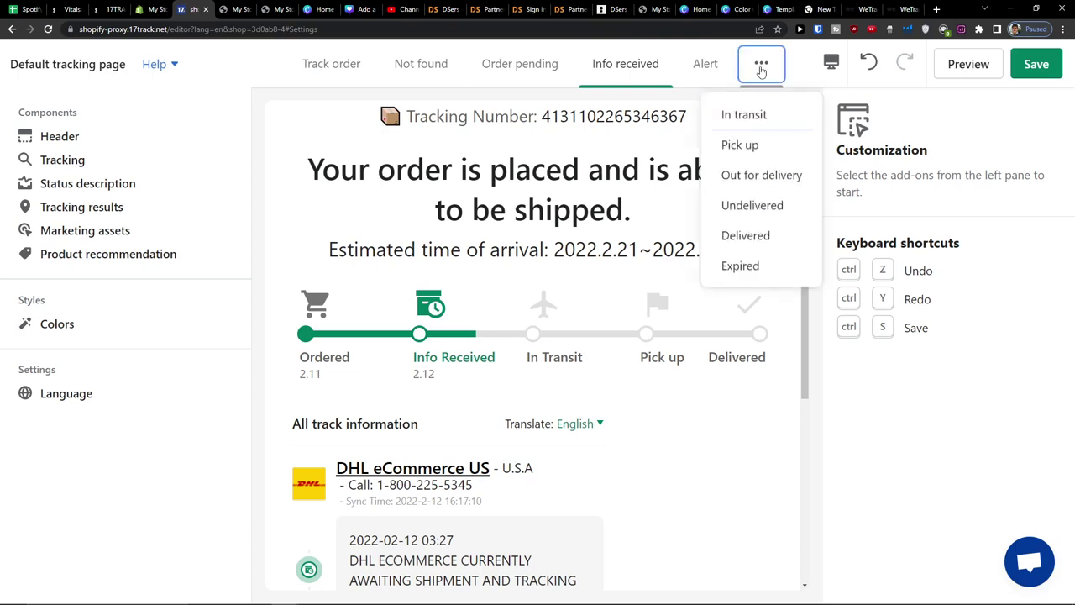
{"action": "left_click", "coordinate": [707, 65]}
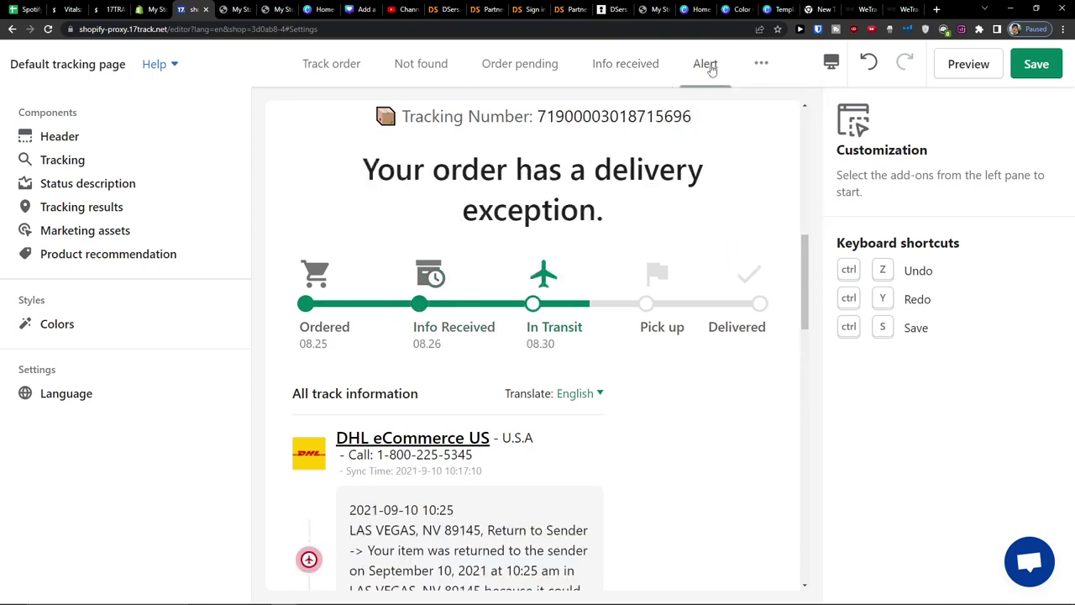
{"action": "left_click", "coordinate": [746, 69]}
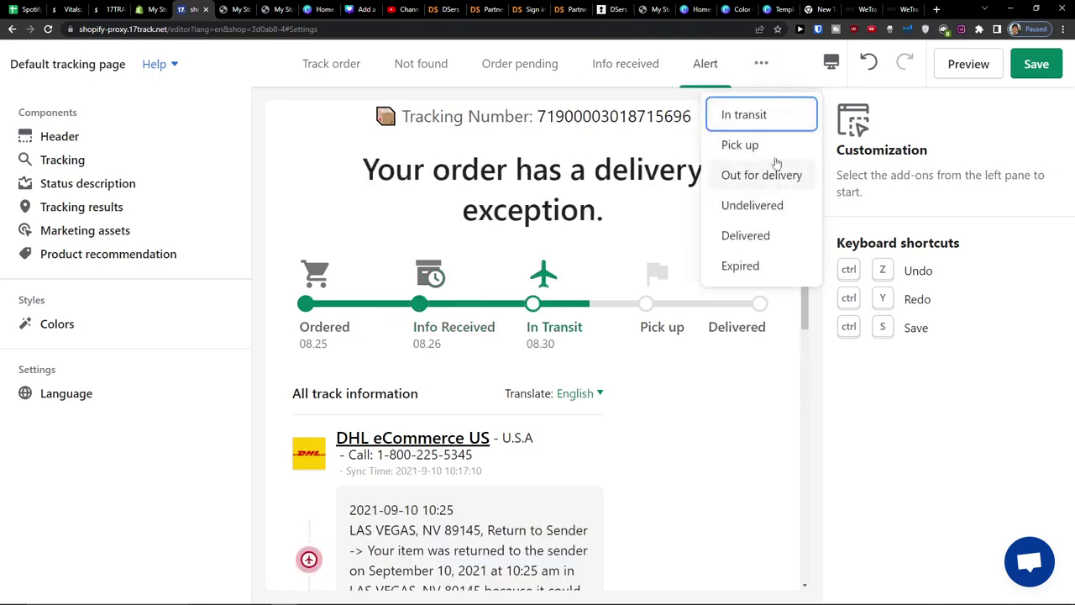
{"action": "left_click", "coordinate": [773, 116]}
{"action": "left_click", "coordinate": [763, 72]}
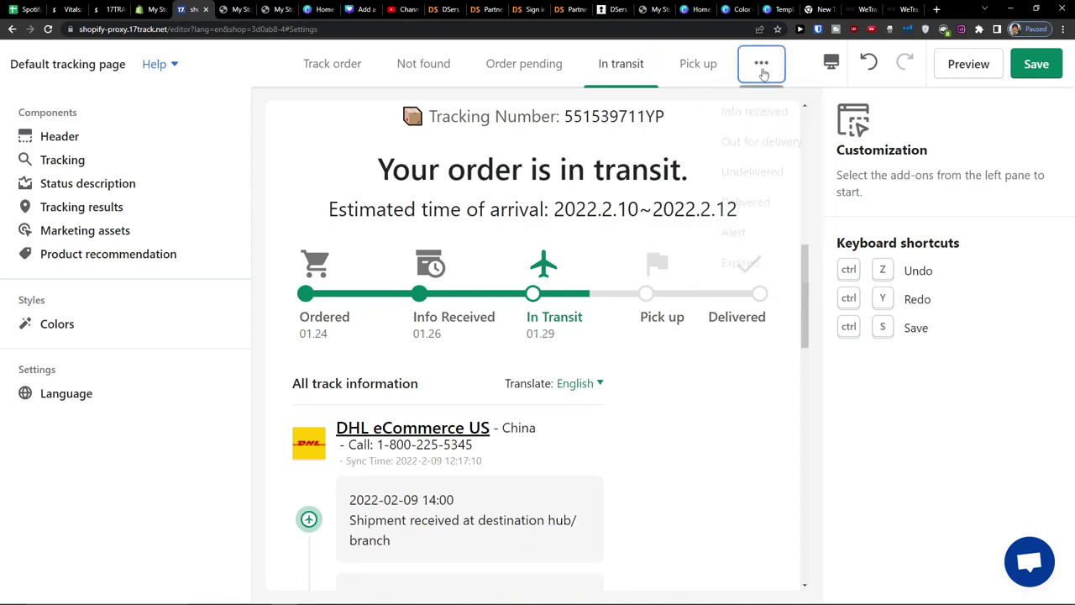
{"action": "left_click", "coordinate": [756, 148]}
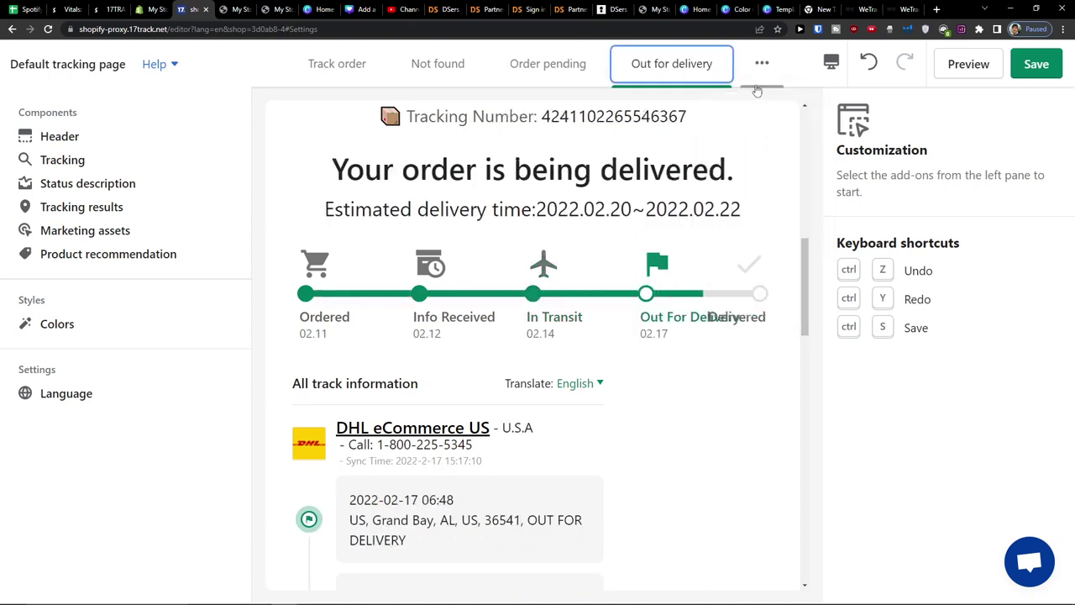
{"action": "left_click", "coordinate": [760, 74]}
{"action": "left_click", "coordinate": [766, 205]}
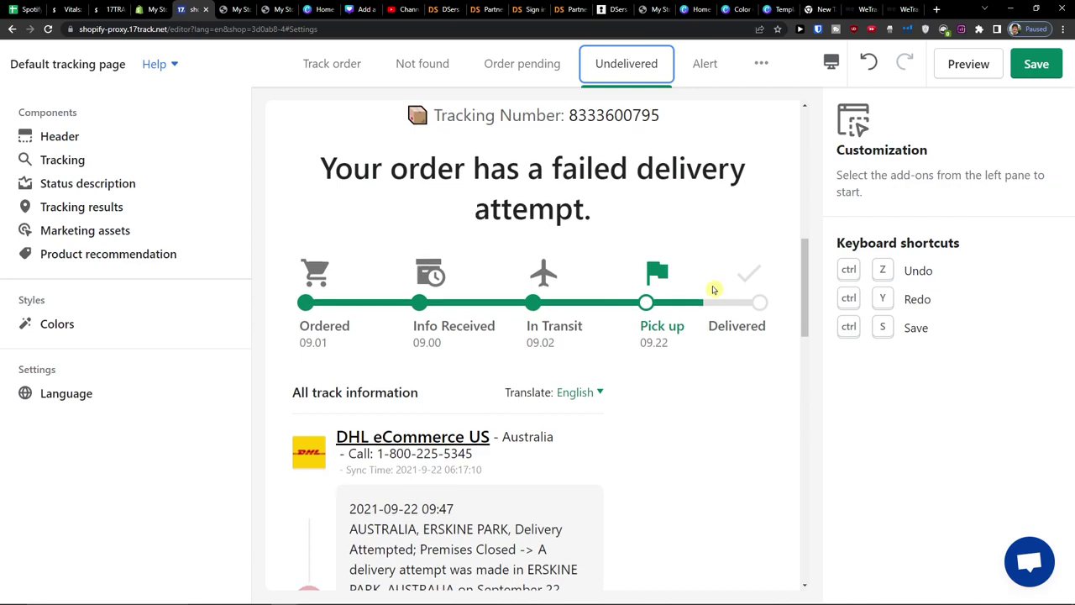
Step: Review the whole Undelivered preview, from the tracking form through the shipment events to the marketing block
{"action": "scroll", "coordinate": [713, 290], "scroll_direction": "down", "scroll_amount": 3}
{"action": "scroll", "coordinate": [710, 278], "scroll_direction": "down", "scroll_amount": 10}
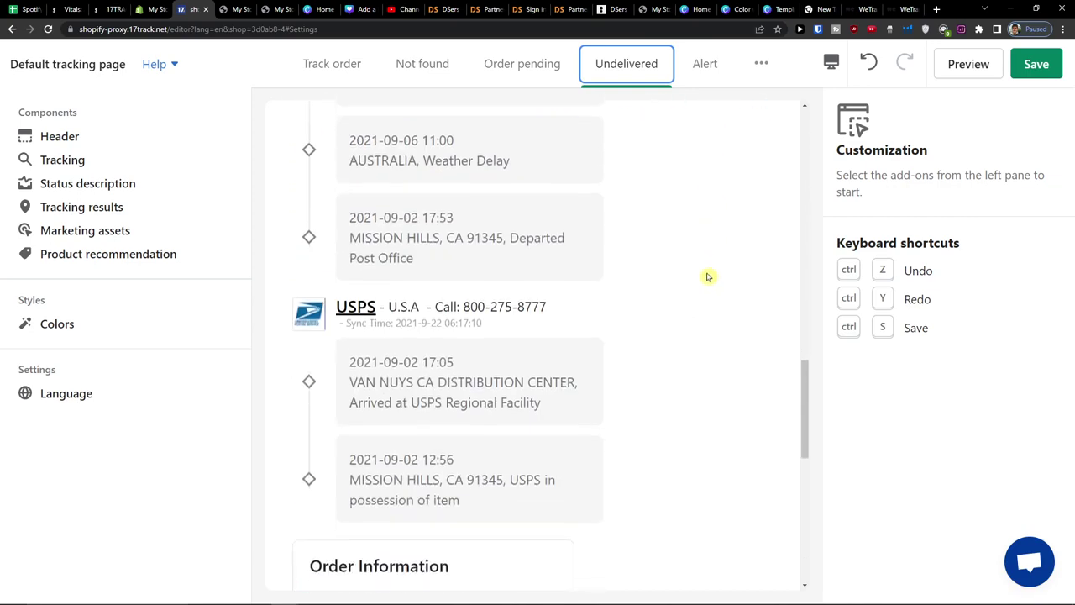
{"action": "scroll", "coordinate": [704, 276], "scroll_direction": "up", "scroll_amount": 15}
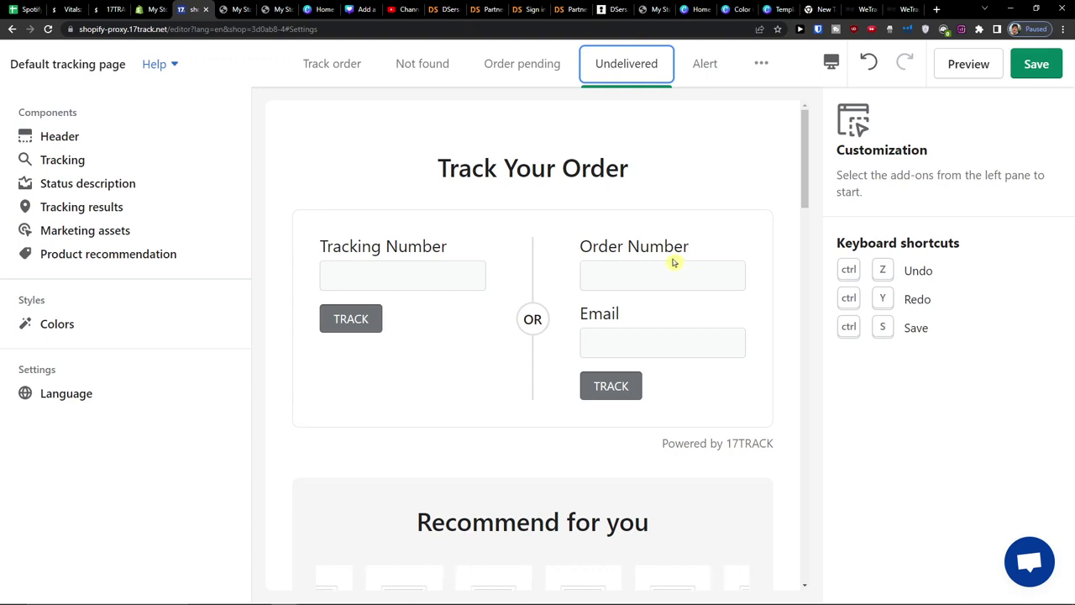
{"action": "left_click", "coordinate": [761, 63]}
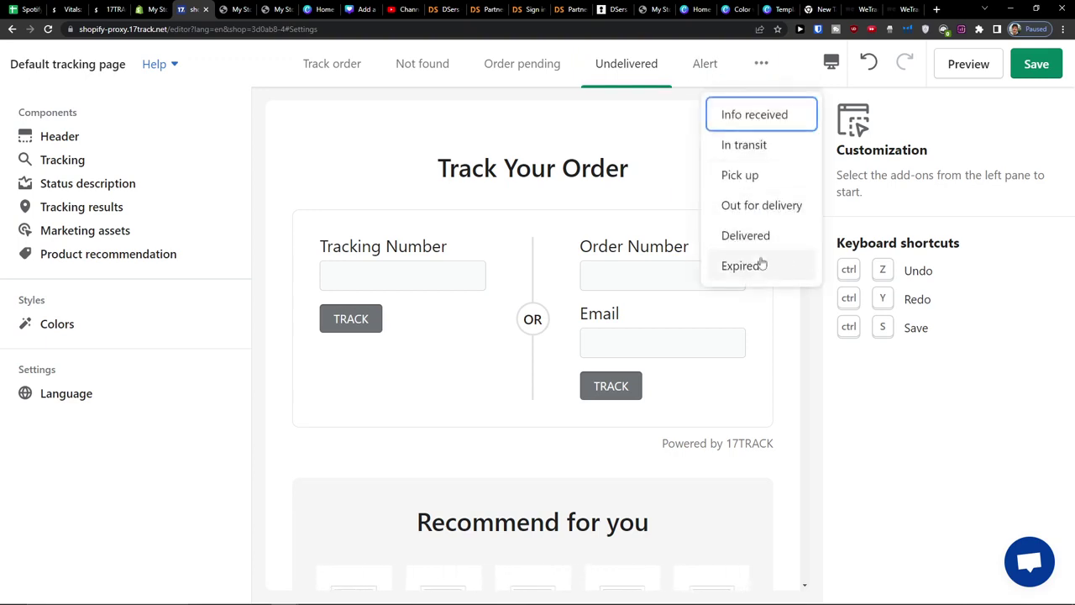
{"action": "scroll", "coordinate": [581, 168], "scroll_direction": "down", "scroll_amount": 10}
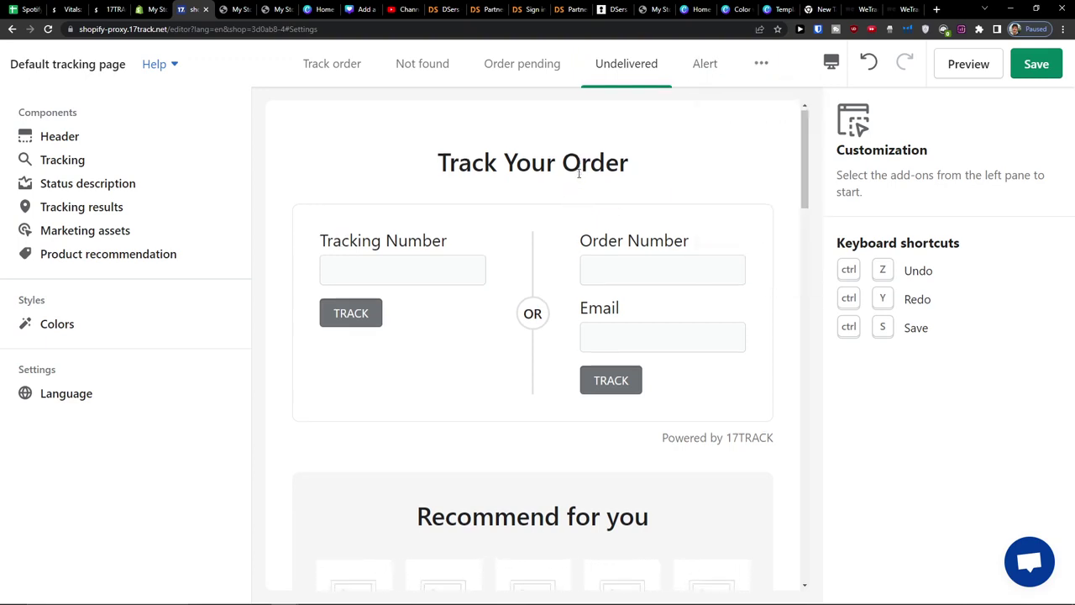
{"action": "scroll", "coordinate": [570, 168], "scroll_direction": "down", "scroll_amount": 1}
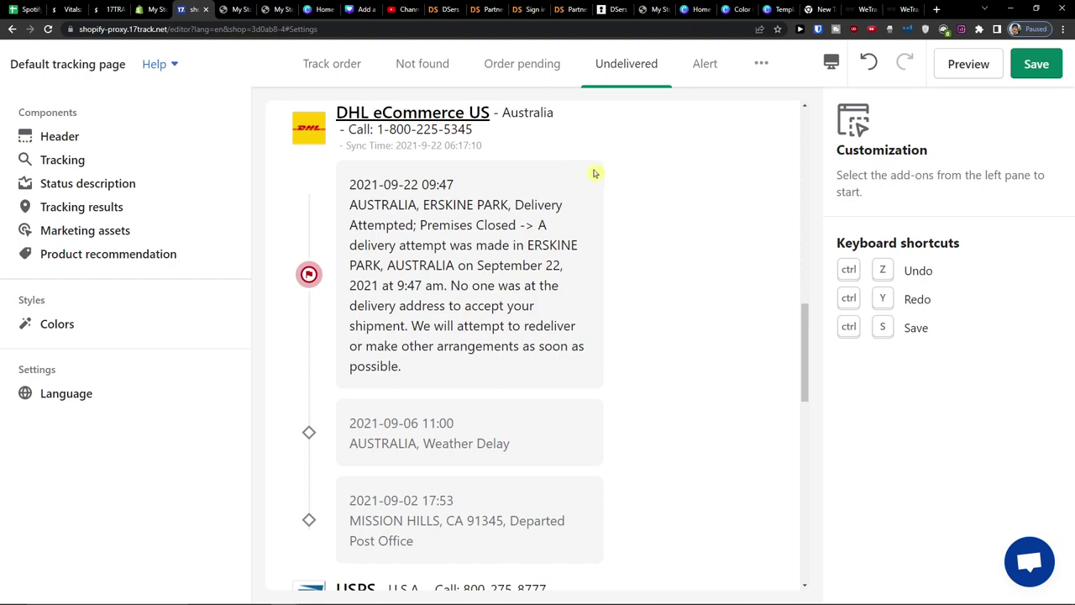
{"action": "scroll", "coordinate": [595, 173], "scroll_direction": "down", "scroll_amount": 8}
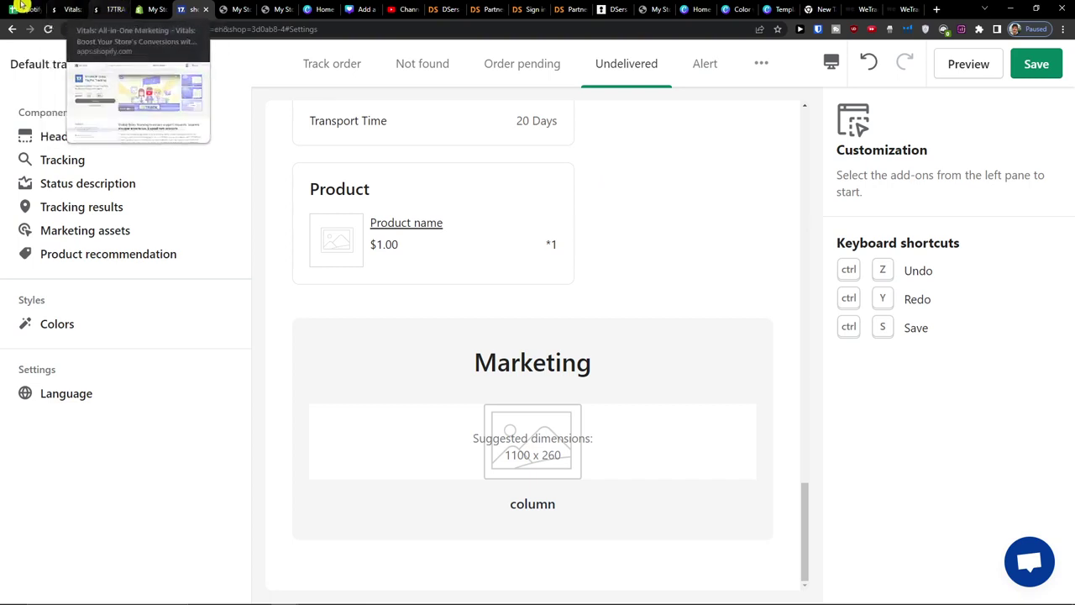
Step: Switch to the 17TRACK setup guide in the Shopify admin and start the email notification setup
{"action": "left_click", "coordinate": [145, 6]}
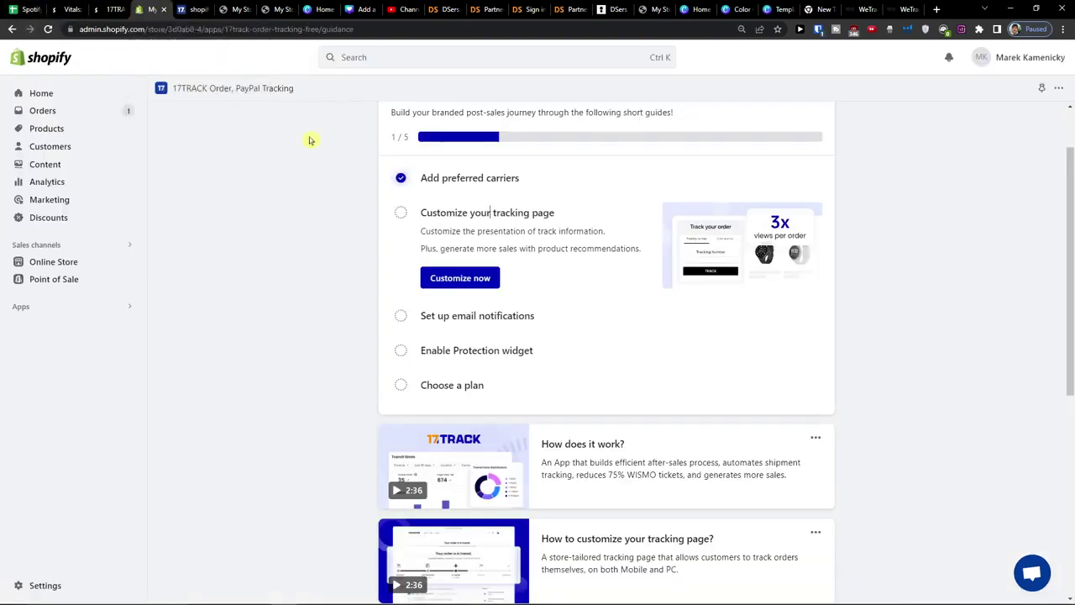
{"action": "scroll", "coordinate": [337, 211], "scroll_direction": "up", "scroll_amount": 2}
{"action": "scroll", "coordinate": [339, 209], "scroll_direction": "down", "scroll_amount": 2}
{"action": "scroll", "coordinate": [338, 209], "scroll_direction": "up", "scroll_amount": 2}
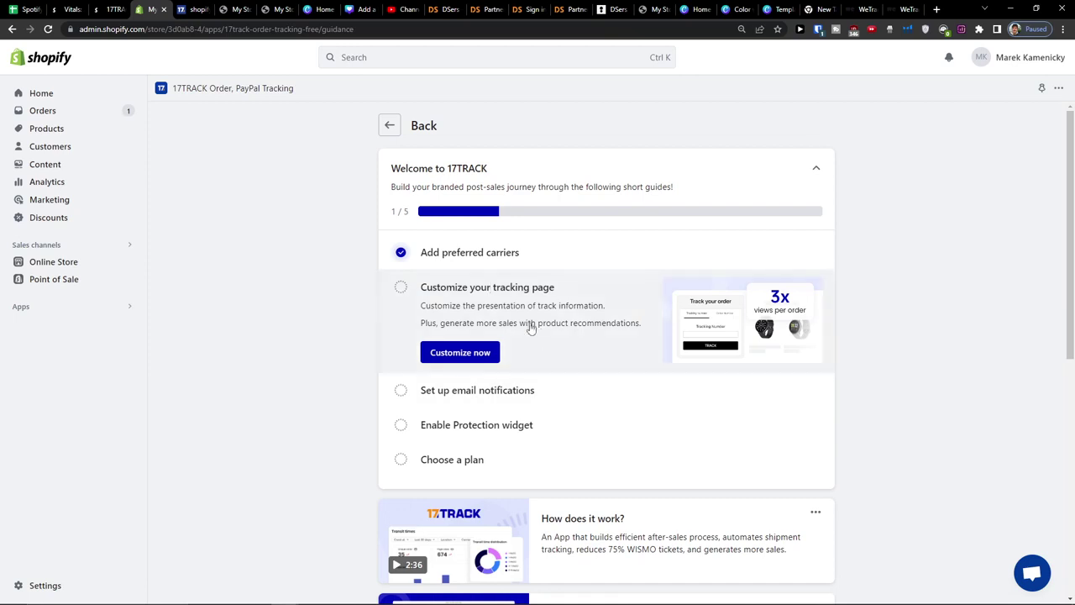
{"action": "left_click", "coordinate": [504, 395]}
{"action": "left_click", "coordinate": [446, 376]}
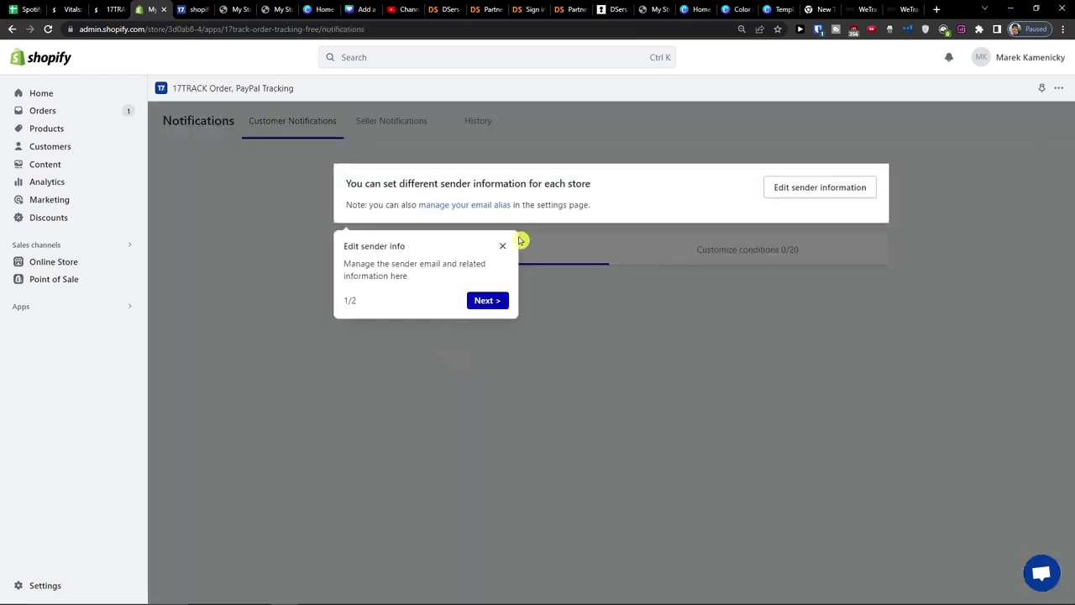
Step: Review the status change notifications and open the Info received email template for editing, dismissing the introductory pop-ups
{"action": "left_click", "coordinate": [503, 246]}
{"action": "scroll", "coordinate": [296, 289], "scroll_direction": "down", "scroll_amount": 3}
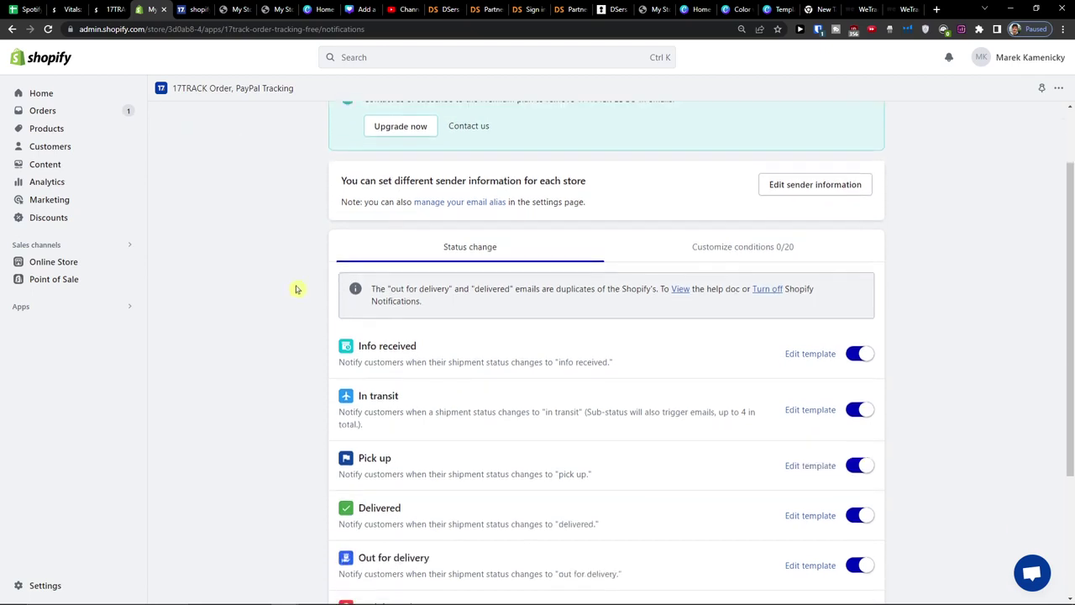
{"action": "scroll", "coordinate": [294, 289], "scroll_direction": "up", "scroll_amount": 1}
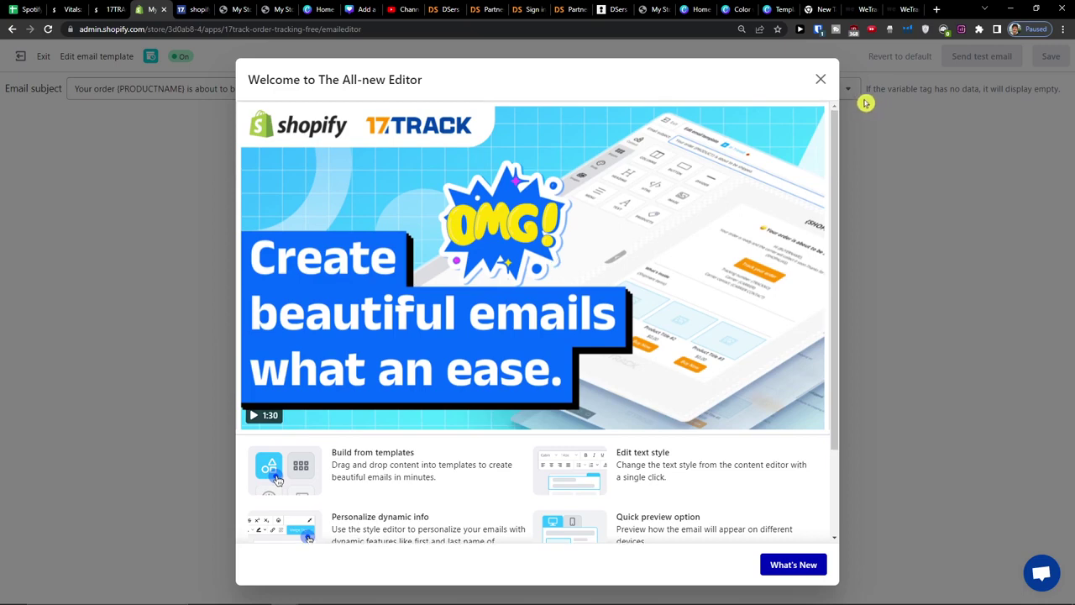
{"action": "left_click", "coordinate": [820, 80]}
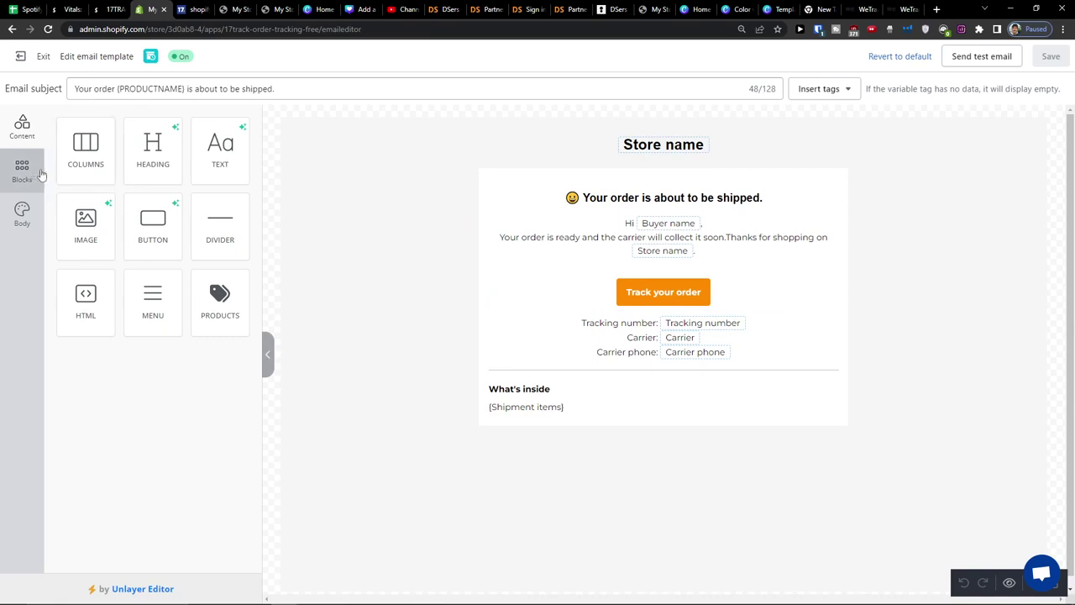
Step: Add a Products block to the email template and place it below the shipment items under What's inside
{"action": "left_click_drag", "start_coordinate": [86, 147], "coordinate": [88, 181]}
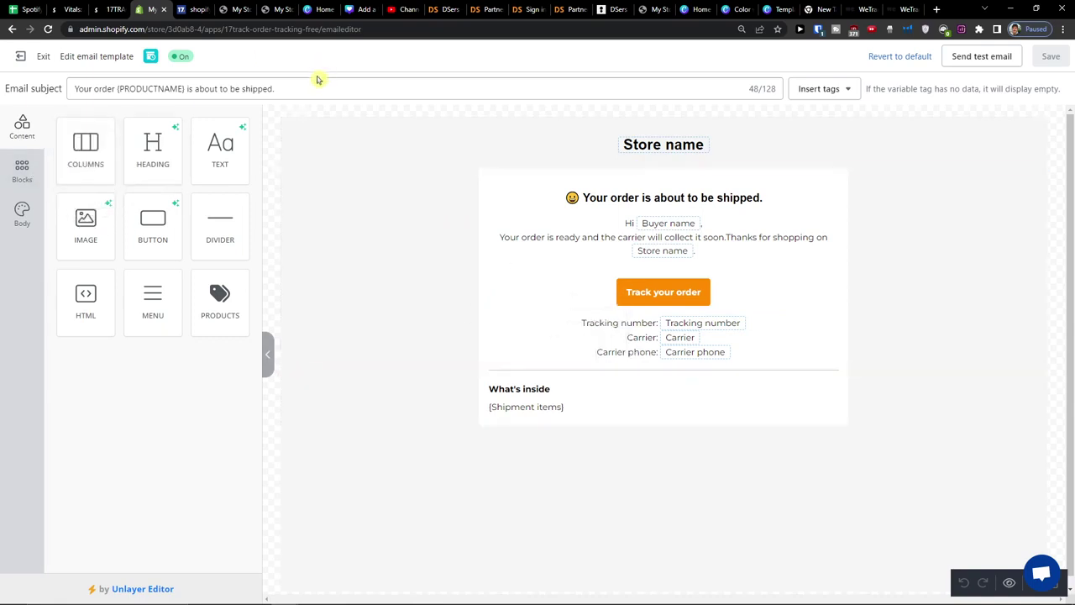
{"action": "left_click_drag", "start_coordinate": [159, 240], "coordinate": [42, 190]}
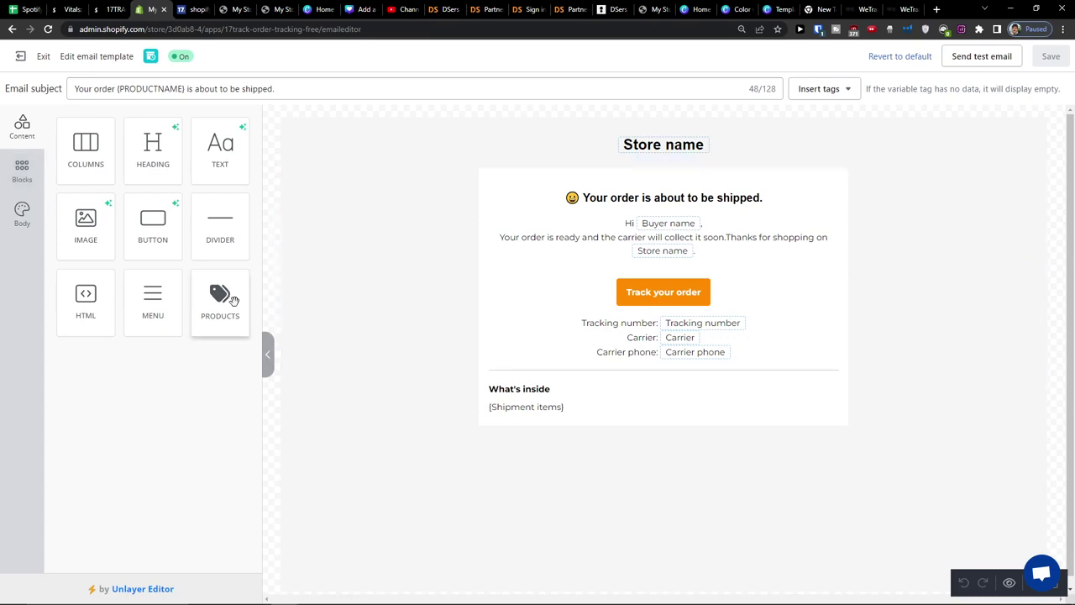
{"action": "left_click_drag", "start_coordinate": [220, 302], "coordinate": [652, 387]}
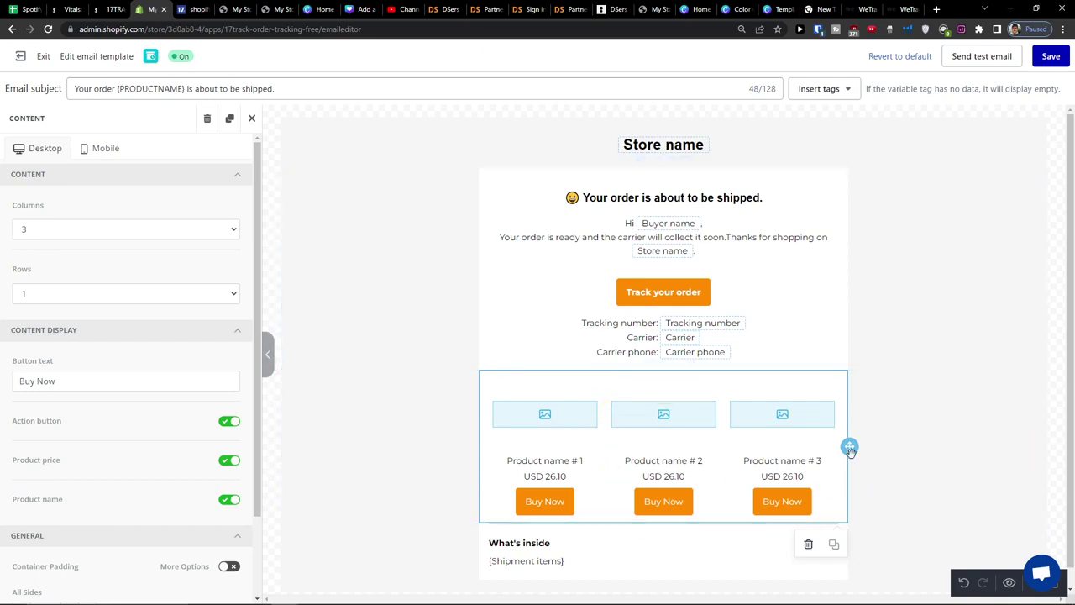
{"action": "left_click_drag", "start_coordinate": [852, 540], "coordinate": [692, 547]}
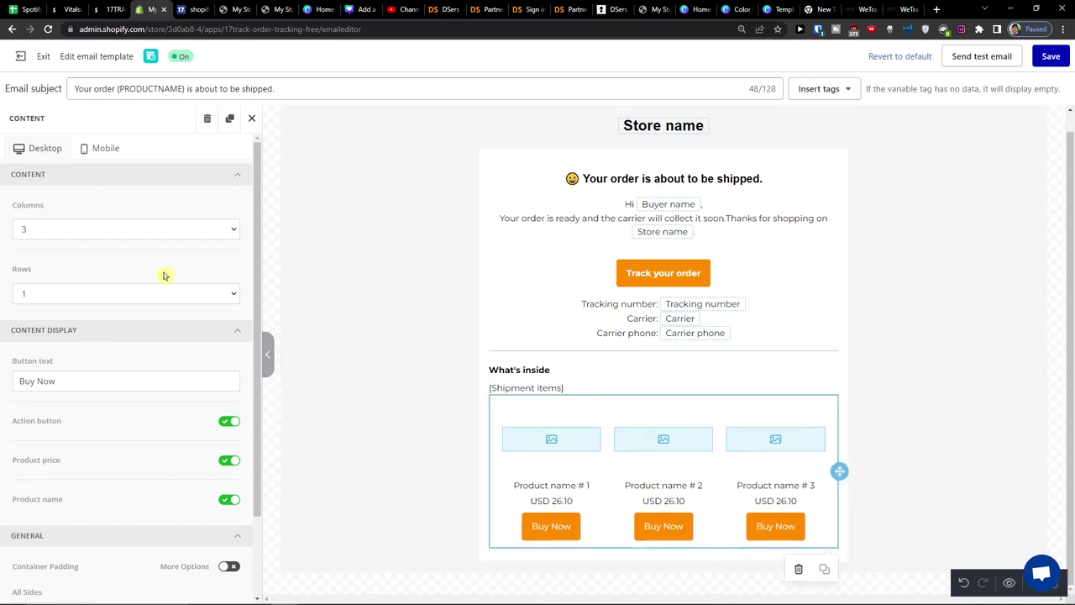
Step: Check the Products block's display and padding settings, then return to the list of content elements
{"action": "scroll", "coordinate": [163, 276], "scroll_direction": "down", "scroll_amount": 1}
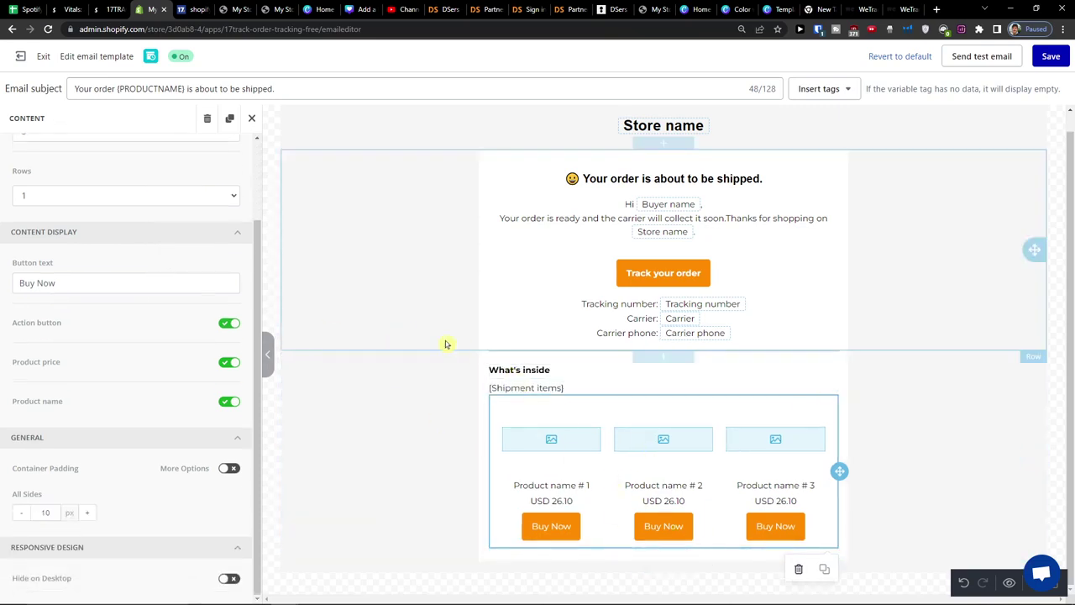
{"action": "left_click", "coordinate": [404, 375]}
{"action": "left_click", "coordinate": [387, 384]}
{"action": "left_click", "coordinate": [251, 118]}
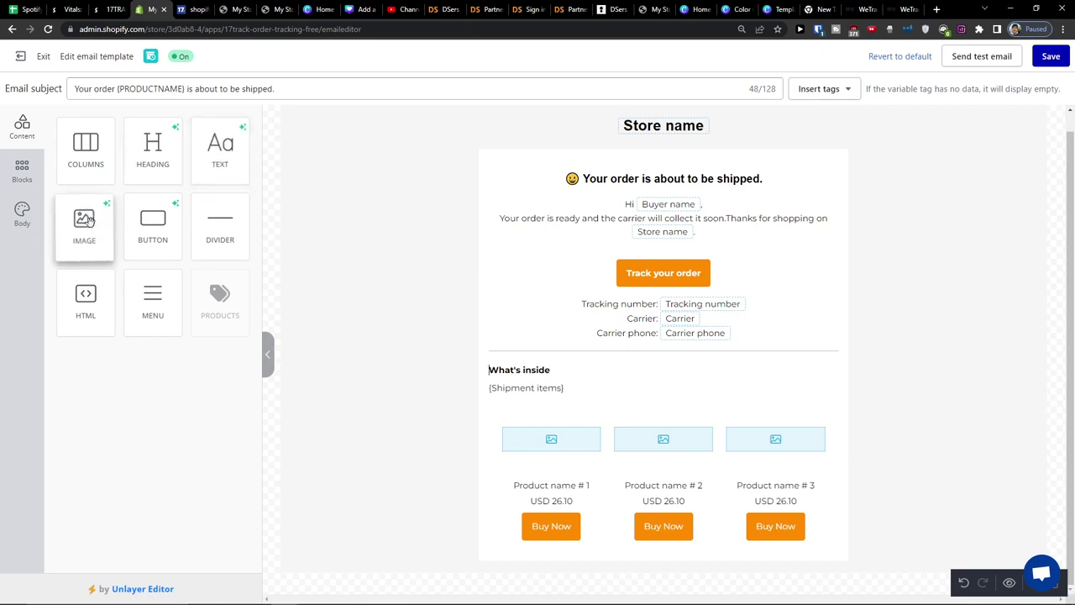
Step: Insert a blank two-column row above What's inside in the email template, and delete that row again
{"action": "left_click", "coordinate": [25, 172]}
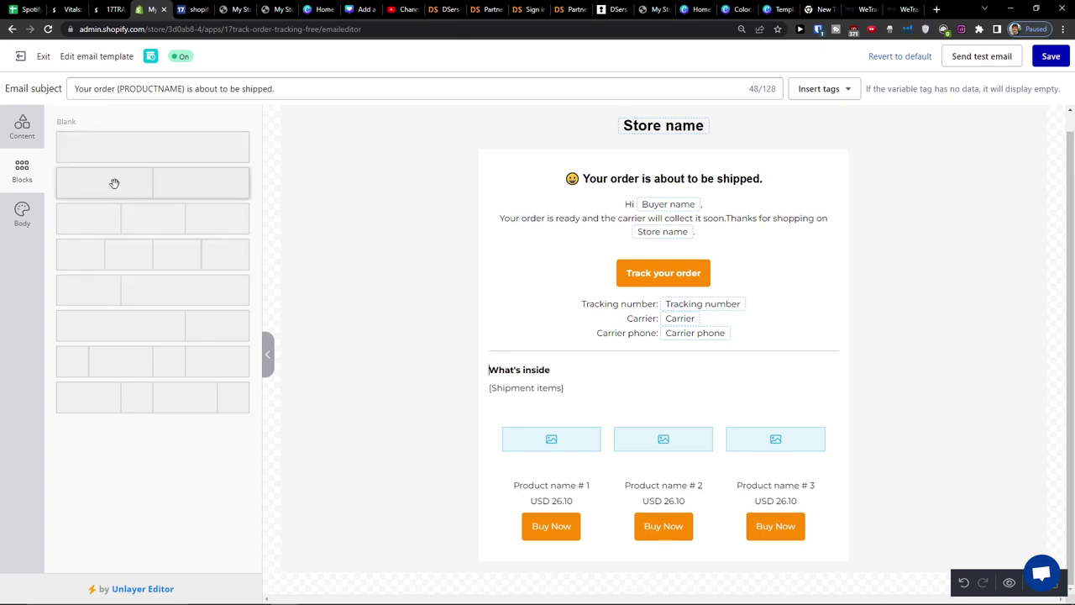
{"action": "left_click_drag", "start_coordinate": [113, 182], "coordinate": [690, 362]}
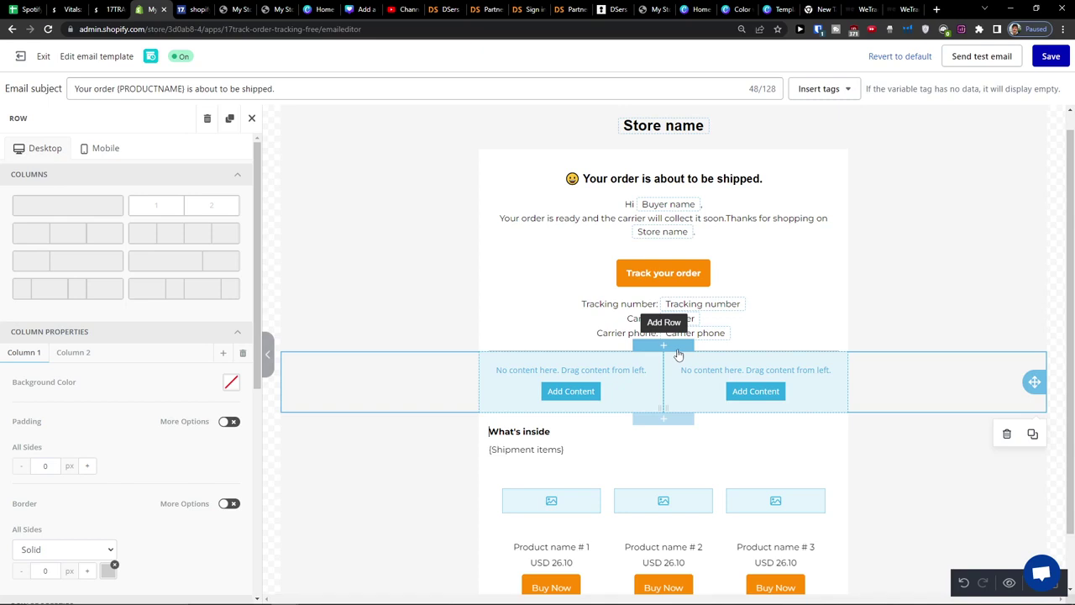
{"action": "left_click", "coordinate": [1010, 434]}
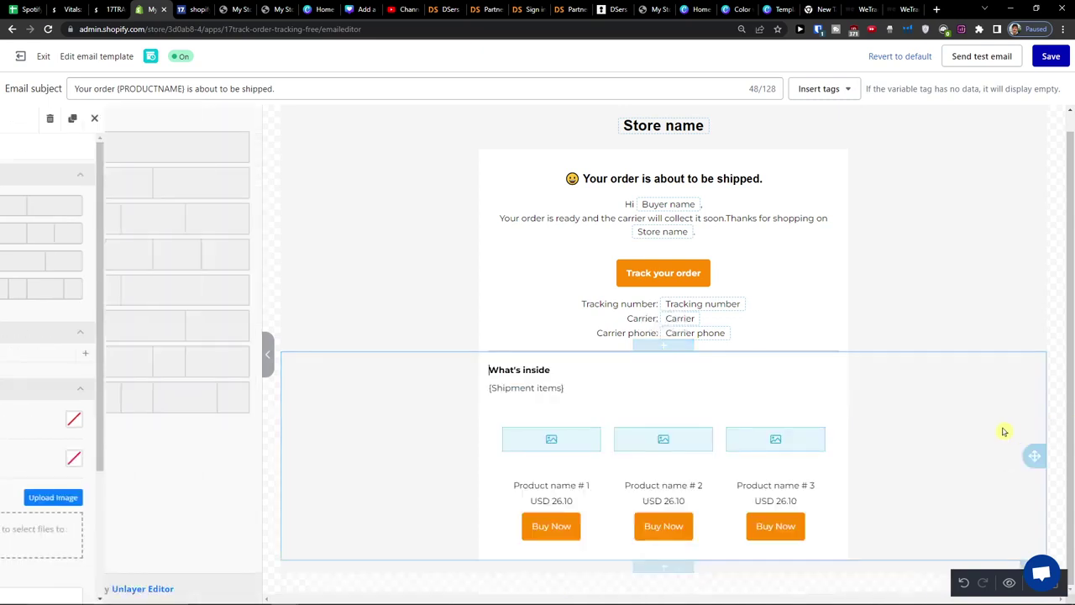
Step: Check the email template's general body, email and link settings, and return to the content elements
{"action": "left_click", "coordinate": [21, 210]}
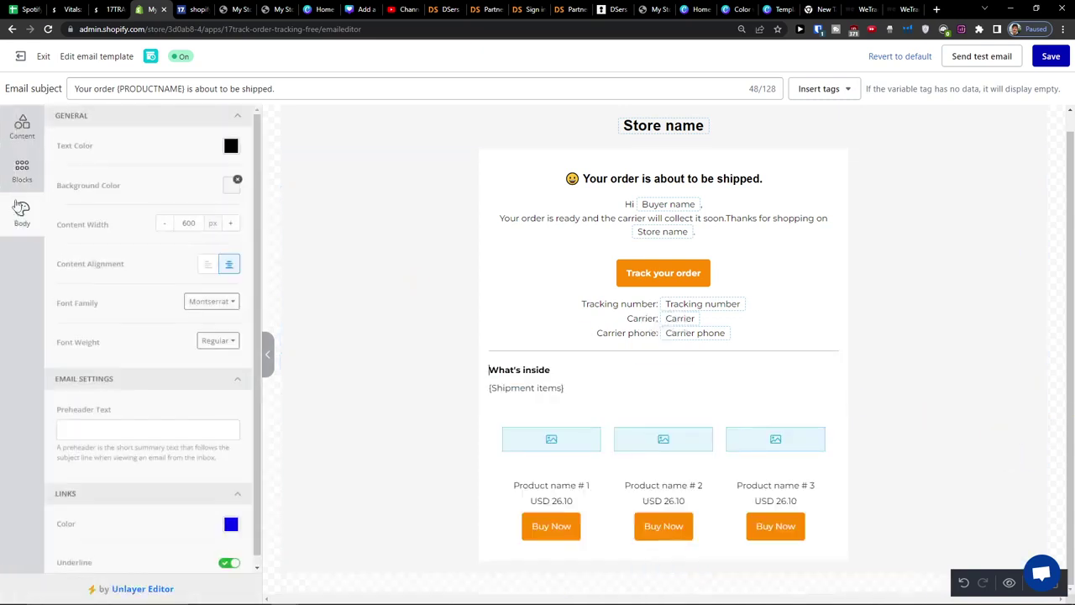
{"action": "left_click", "coordinate": [21, 126]}
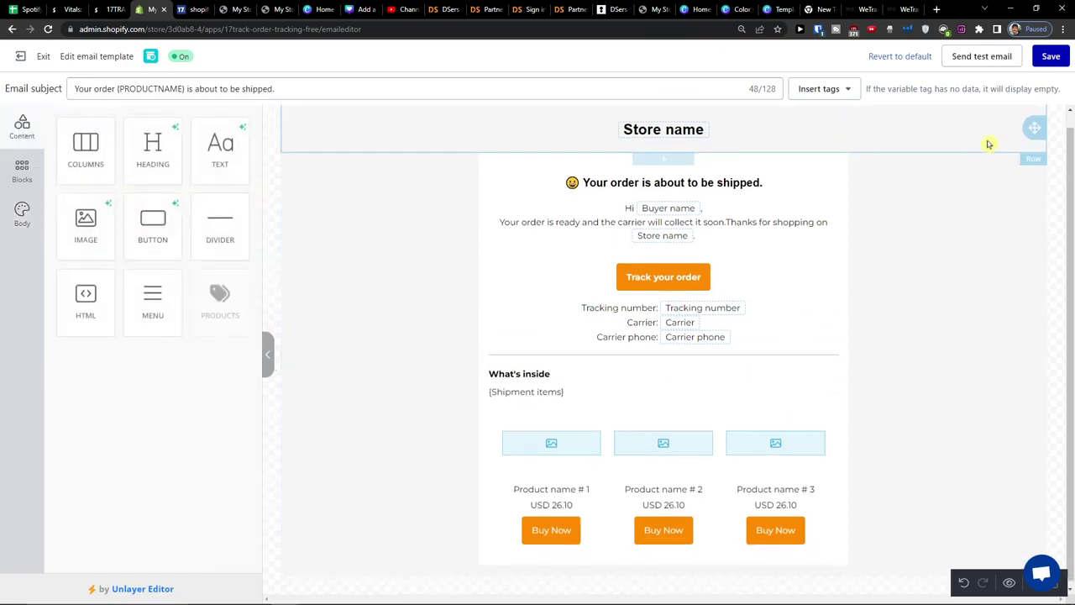
{"action": "left_click", "coordinate": [114, 9]}
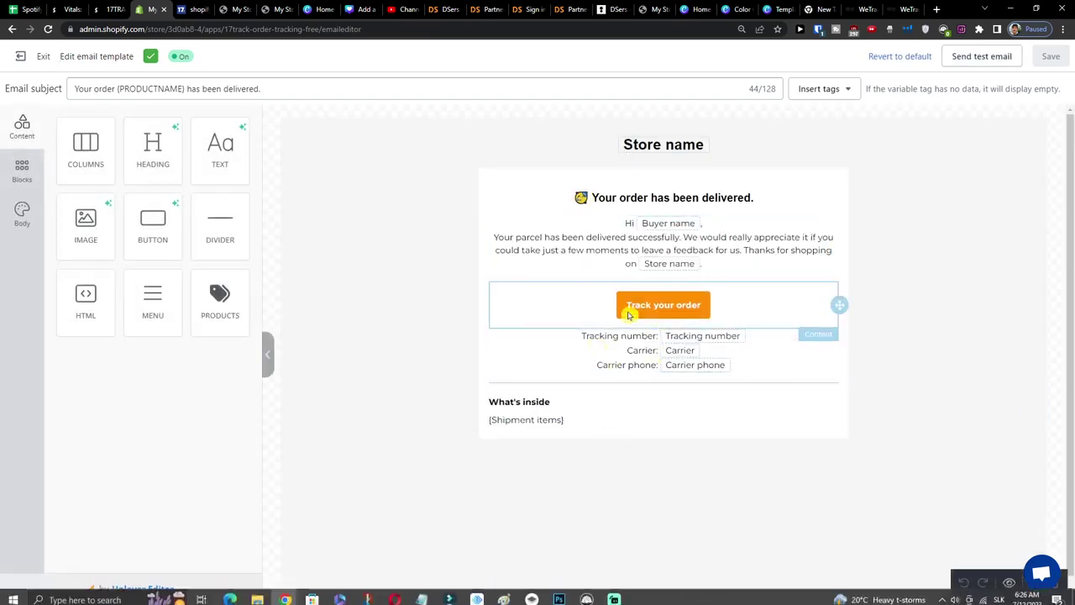
Step: Inspect the message text, the Track your order button's settings and the surrounding row's settings in the delivered email template, and close them
{"action": "left_click", "coordinate": [579, 262]}
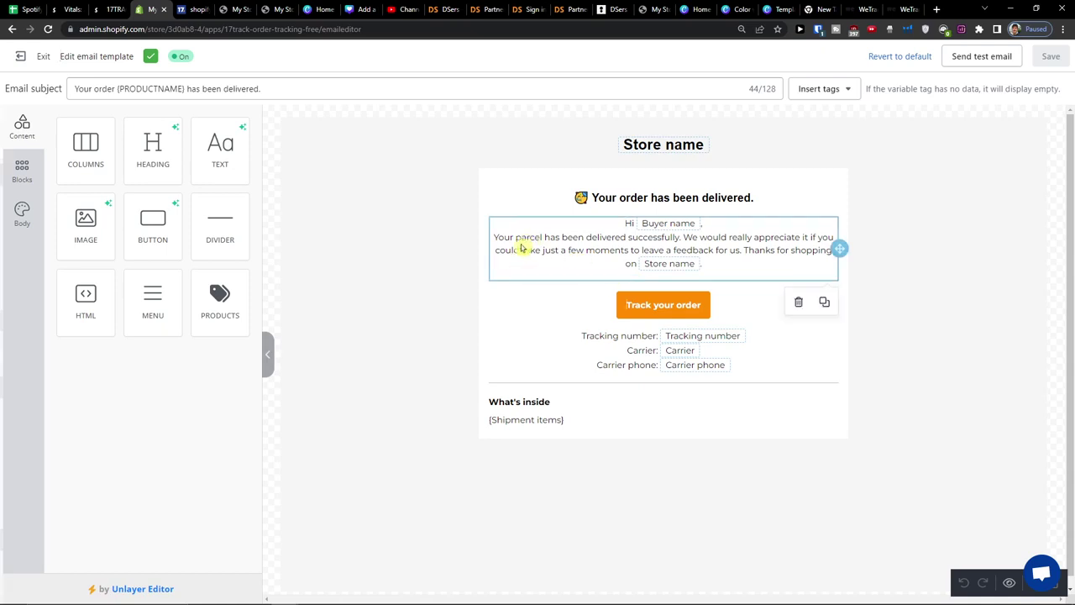
{"action": "left_click", "coordinate": [643, 306]}
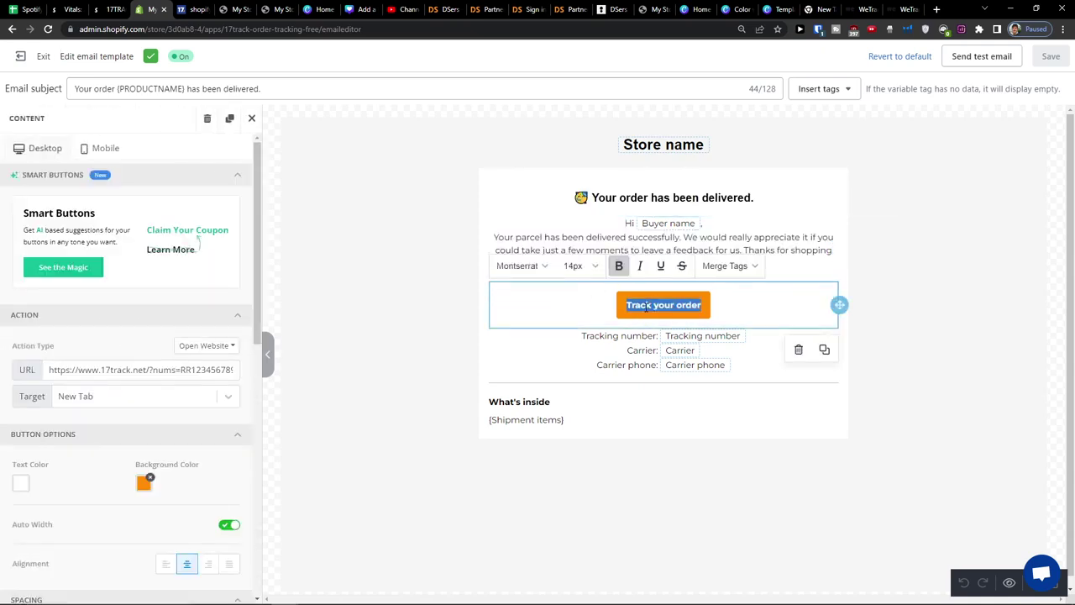
{"action": "scroll", "coordinate": [168, 271], "scroll_direction": "down", "scroll_amount": 3}
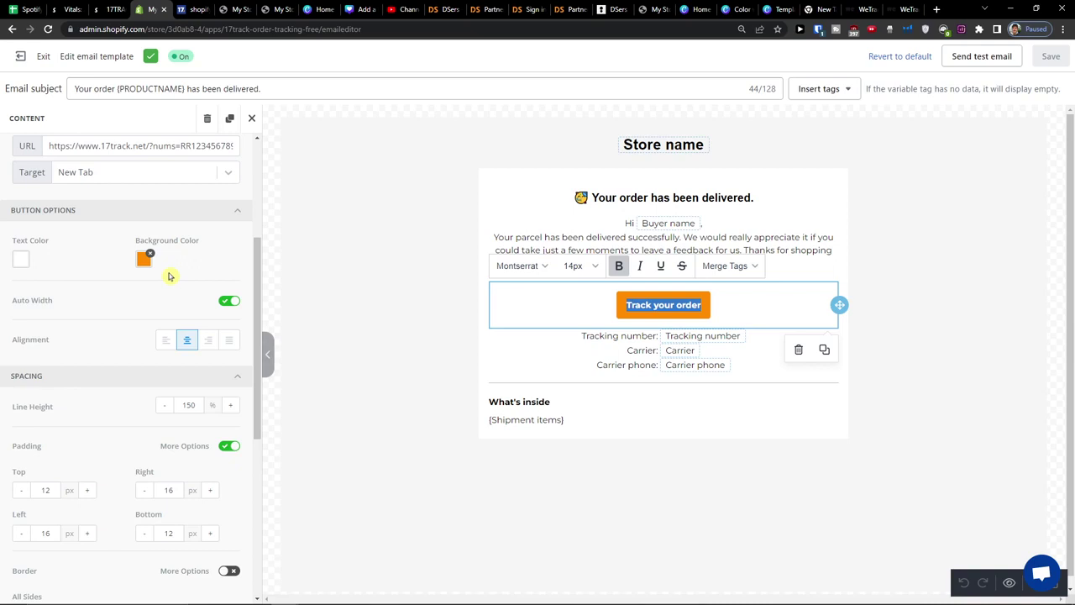
{"action": "left_click", "coordinate": [417, 347]}
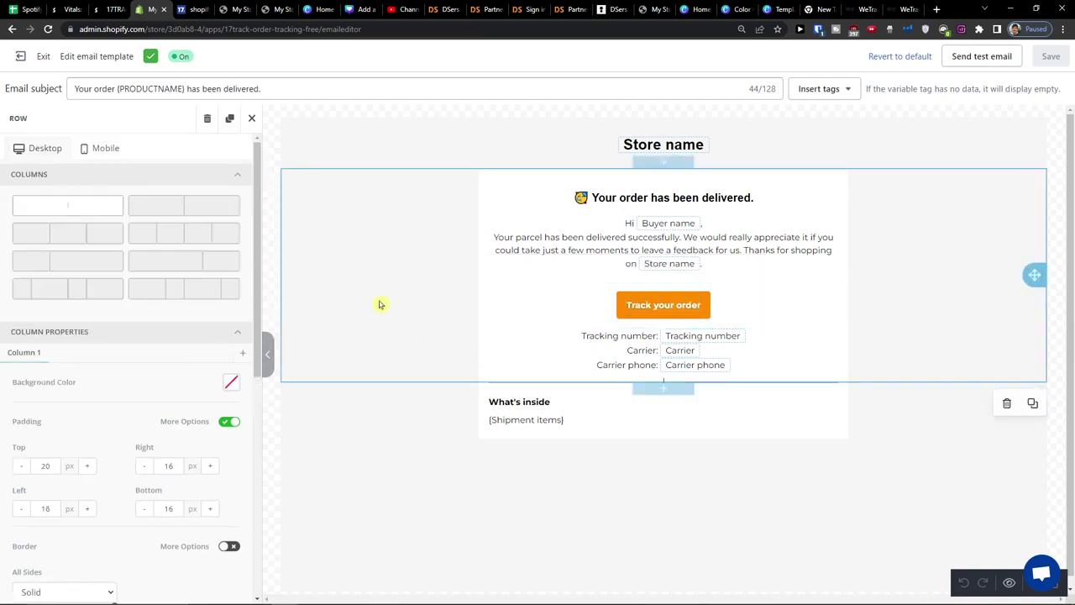
{"action": "left_click", "coordinate": [252, 117]}
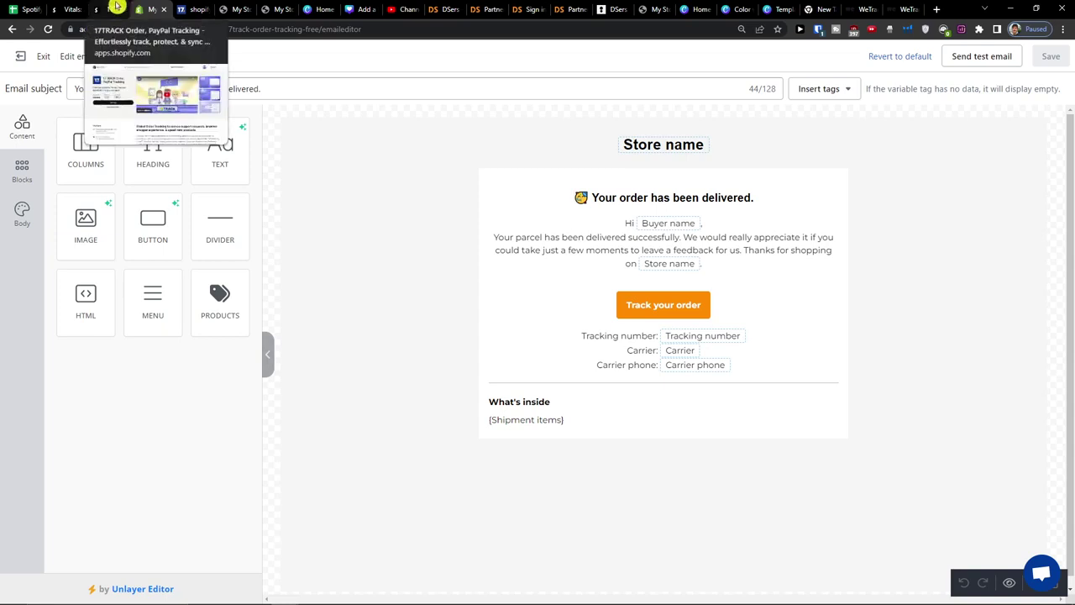
Step: Switch to the default tracking page editor to look over the Undelivered page, and return to the email template editor
{"action": "left_click", "coordinate": [198, 9]}
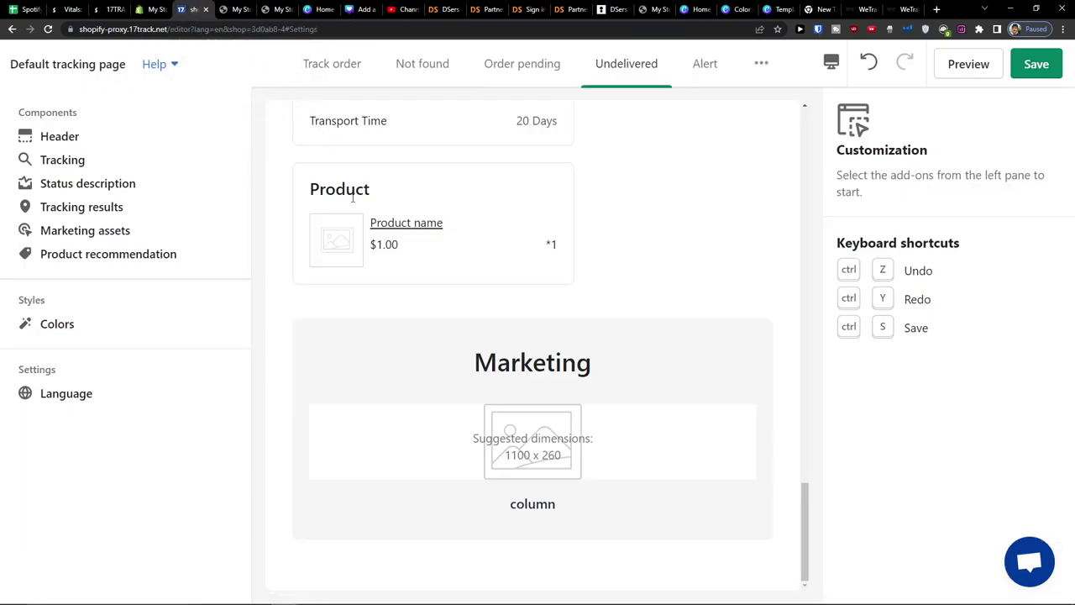
{"action": "scroll", "coordinate": [377, 278], "scroll_direction": "up", "scroll_amount": 10}
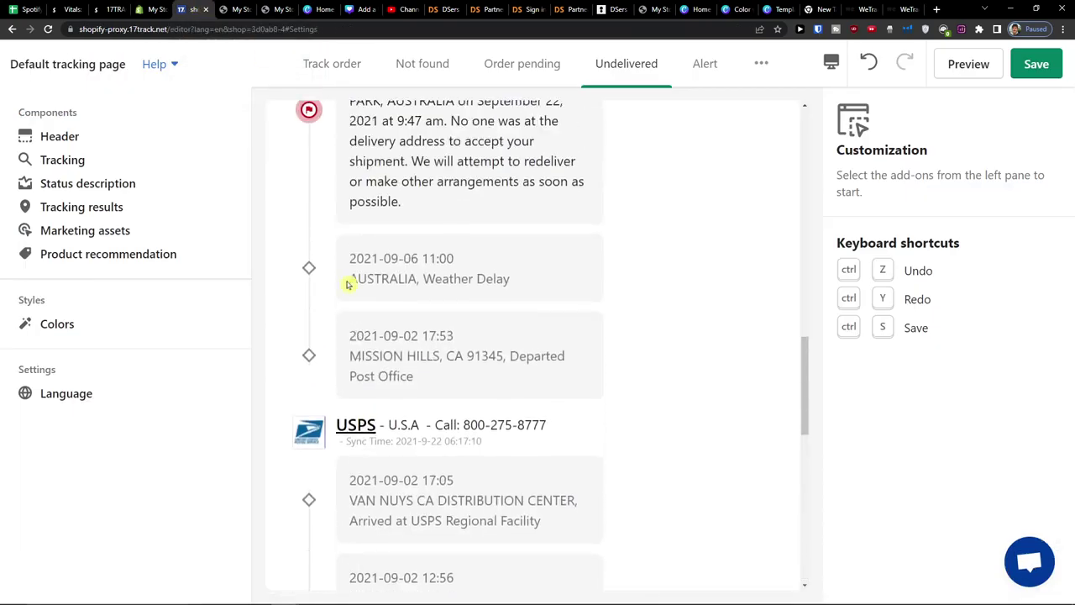
{"action": "left_click", "coordinate": [234, 9]}
{"action": "left_click", "coordinate": [113, 9]}
{"action": "left_click", "coordinate": [151, 9]}
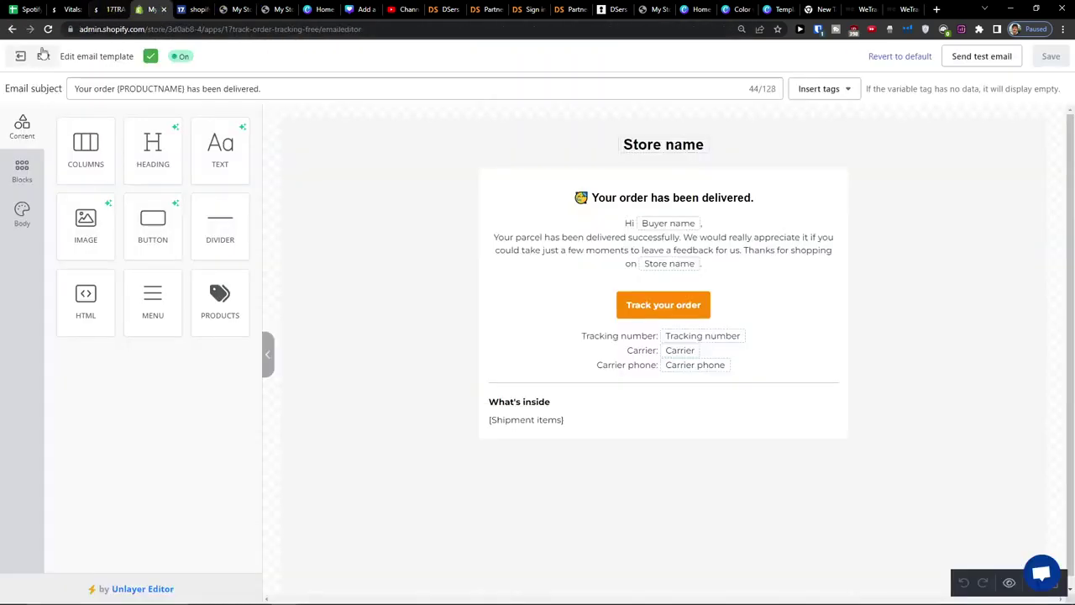
Step: Leave the email editor for the 17TRACK dashboard, open the Learning Center and expand the Enable Protection widget guide
{"action": "left_click", "coordinate": [12, 29]}
{"action": "left_click", "coordinate": [176, 89]}
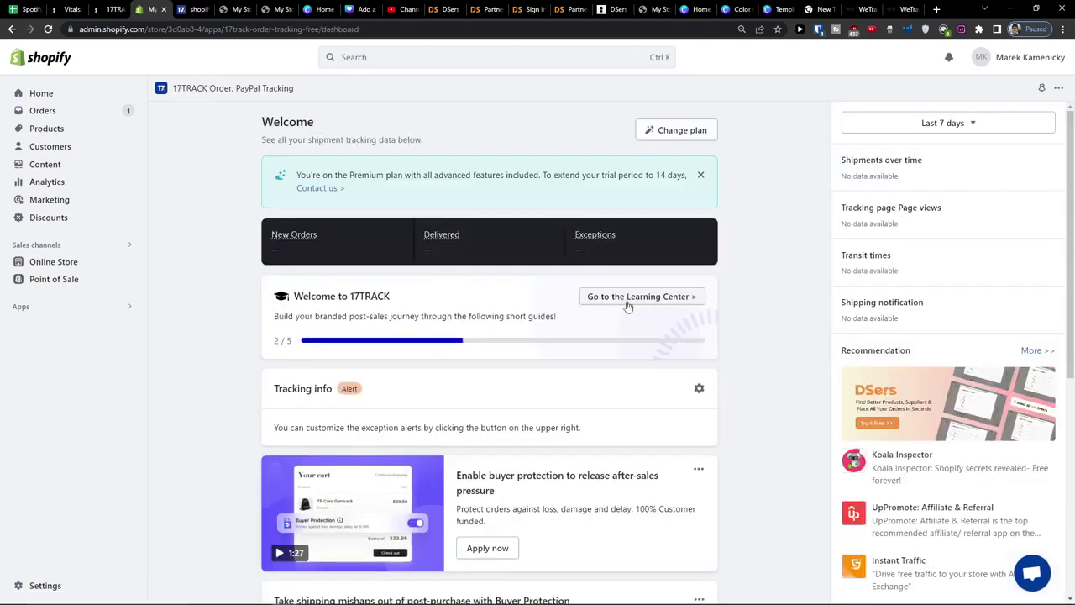
{"action": "left_click", "coordinate": [628, 302]}
{"action": "scroll", "coordinate": [626, 304], "scroll_direction": "down", "scroll_amount": 1}
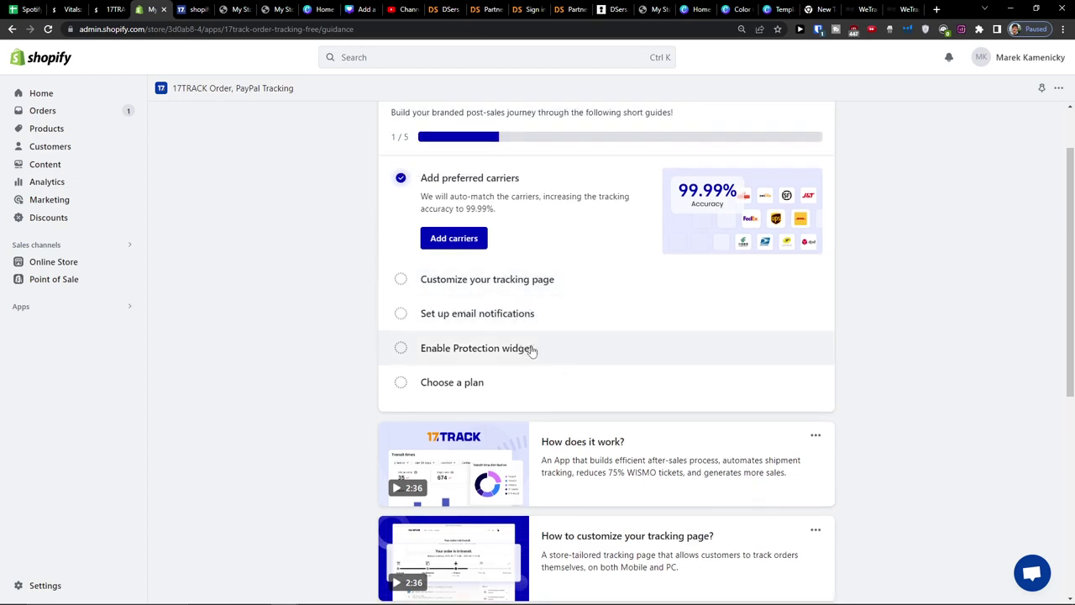
{"action": "left_click", "coordinate": [531, 349]}
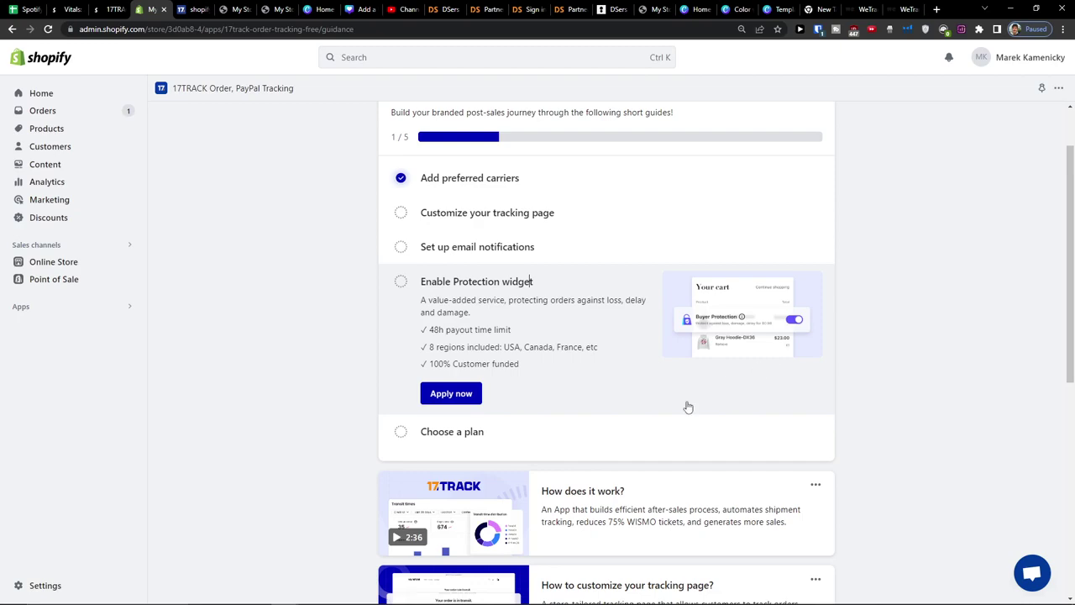
Step: Open the plan selection from the setup guide and compare the Basic, Pro, Premium and Custom plans
{"action": "left_click", "coordinate": [523, 438]}
{"action": "left_click", "coordinate": [478, 367]}
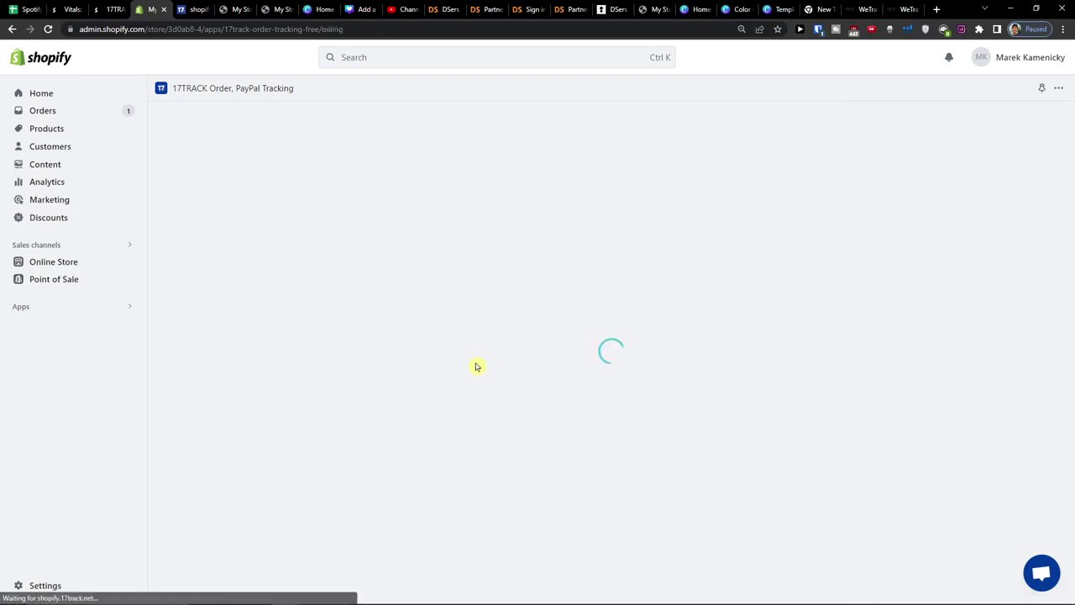
{"action": "scroll", "coordinate": [486, 361], "scroll_direction": "down", "scroll_amount": 2}
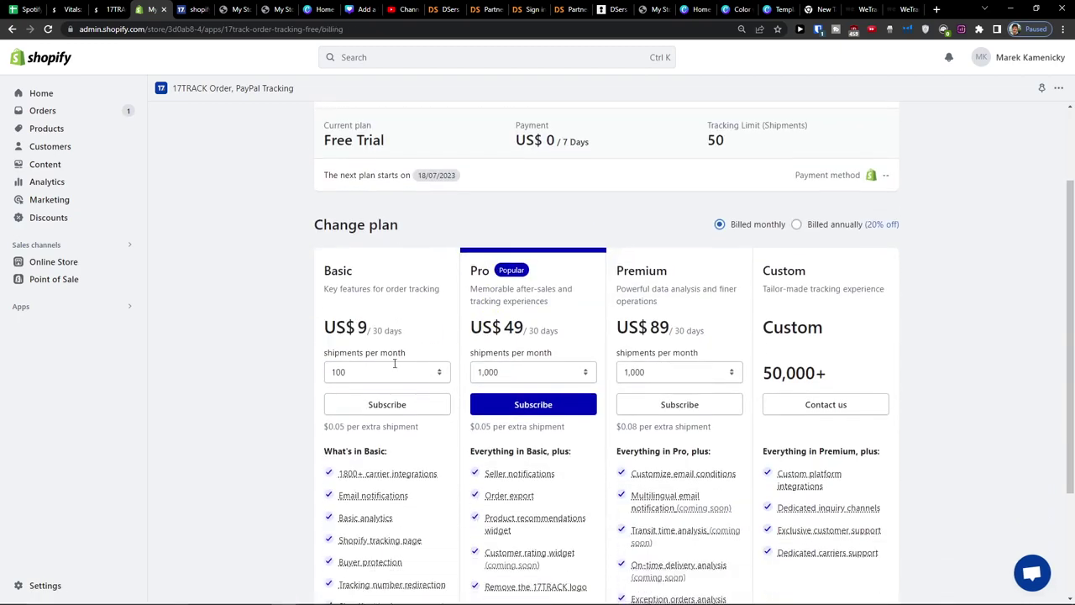
{"action": "scroll", "coordinate": [393, 336], "scroll_direction": "down", "scroll_amount": 2}
{"action": "scroll", "coordinate": [383, 336], "scroll_direction": "up", "scroll_amount": 1}
{"action": "scroll", "coordinate": [445, 375], "scroll_direction": "up", "scroll_amount": 3}
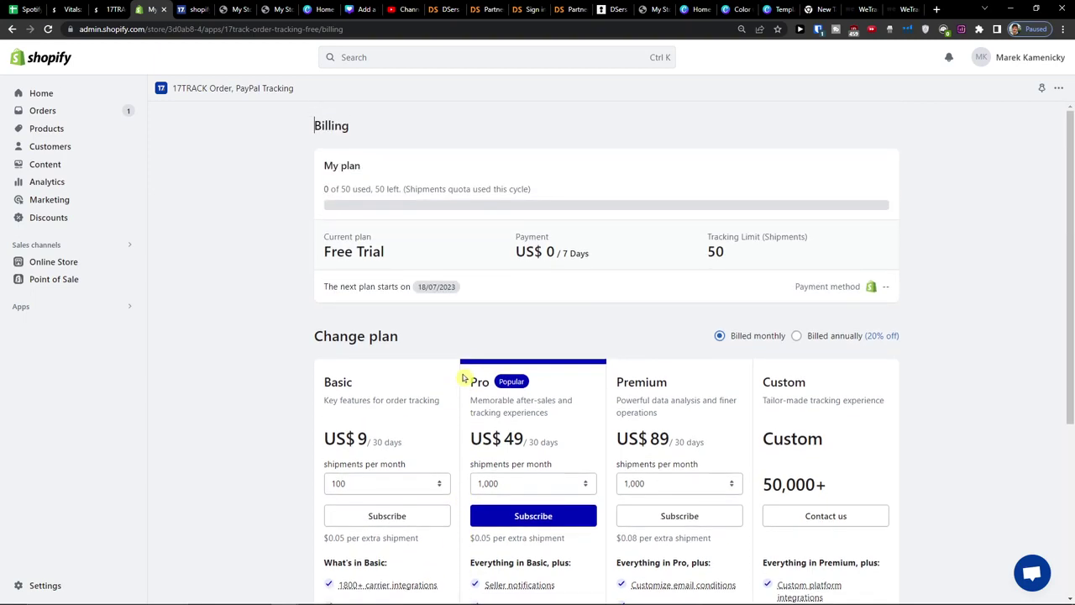
Step: Return to the 17TRACK dashboard and look through its buyer protection, case study and shipment data sections
{"action": "left_click", "coordinate": [212, 87]}
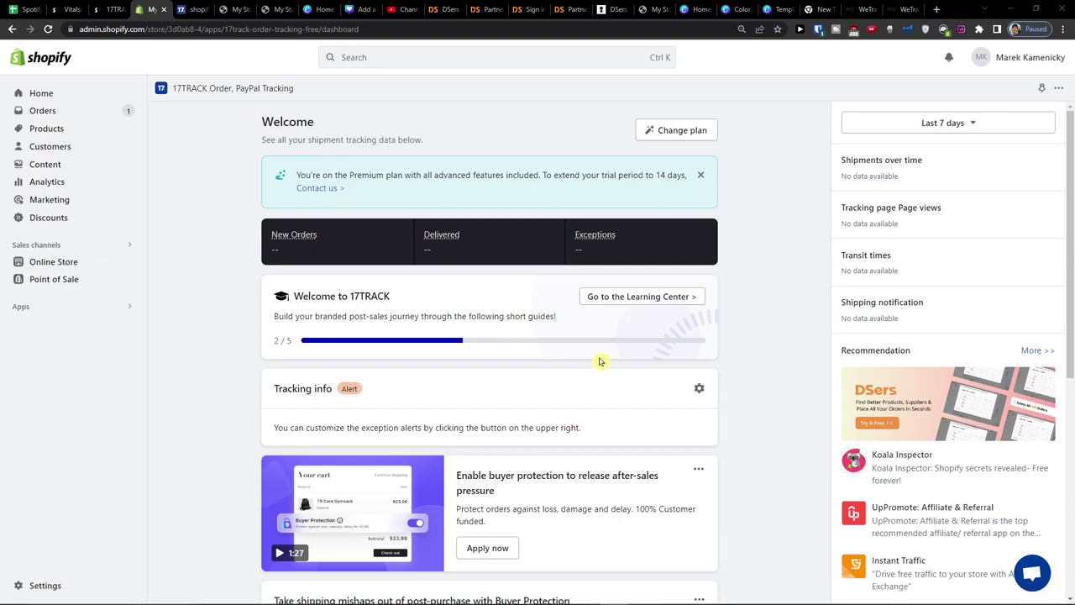
{"action": "scroll", "coordinate": [599, 335], "scroll_direction": "down", "scroll_amount": 4}
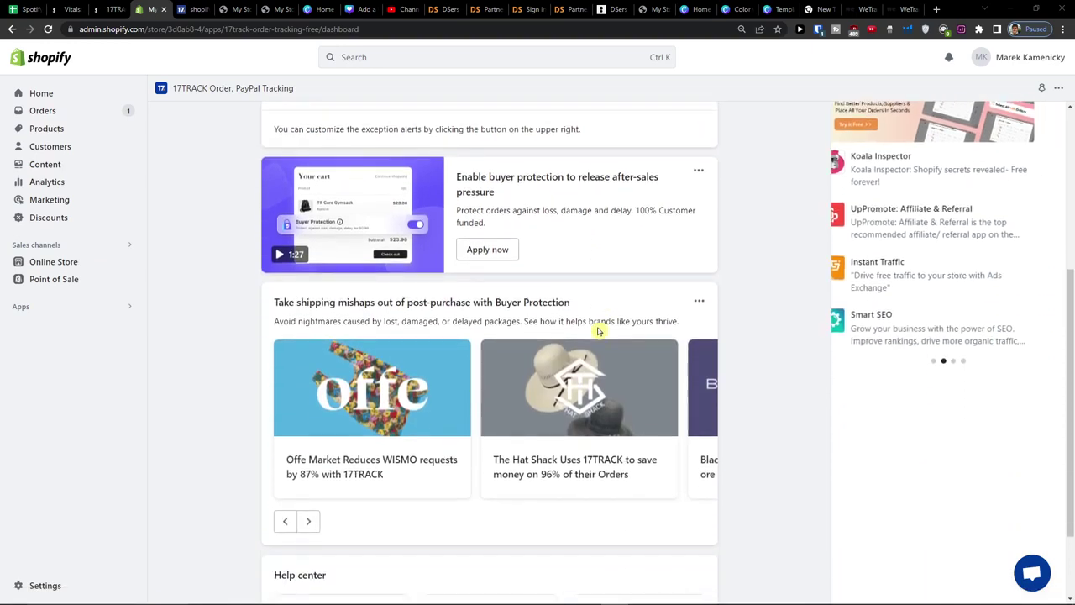
{"action": "scroll", "coordinate": [599, 334], "scroll_direction": "up", "scroll_amount": 1}
{"action": "scroll", "coordinate": [599, 335], "scroll_direction": "down", "scroll_amount": 2}
{"action": "scroll", "coordinate": [599, 332], "scroll_direction": "up", "scroll_amount": 5}
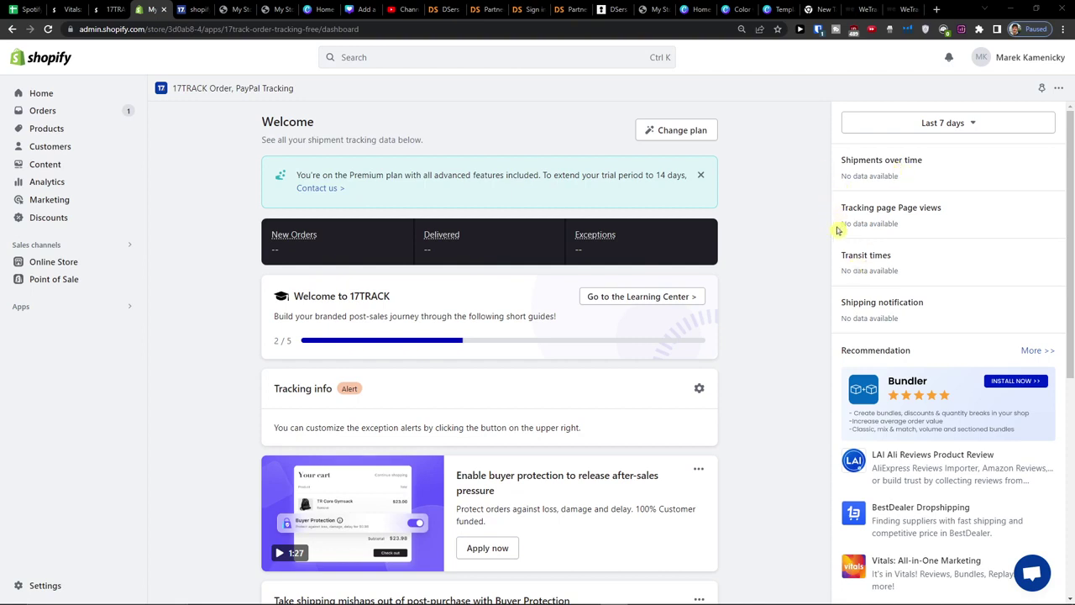
Step: Open the 17TRACK app's details in the store settings, review its app proxy, privacy and permission information, and close the settings
{"action": "left_click", "coordinate": [1059, 87]}
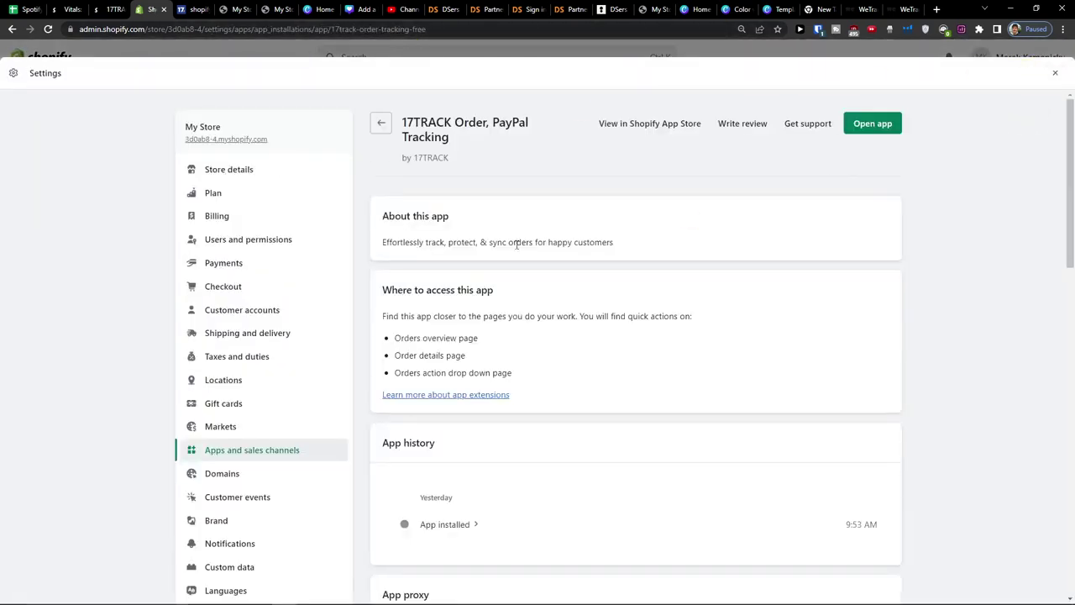
{"action": "scroll", "coordinate": [403, 329], "scroll_direction": "down", "scroll_amount": 5}
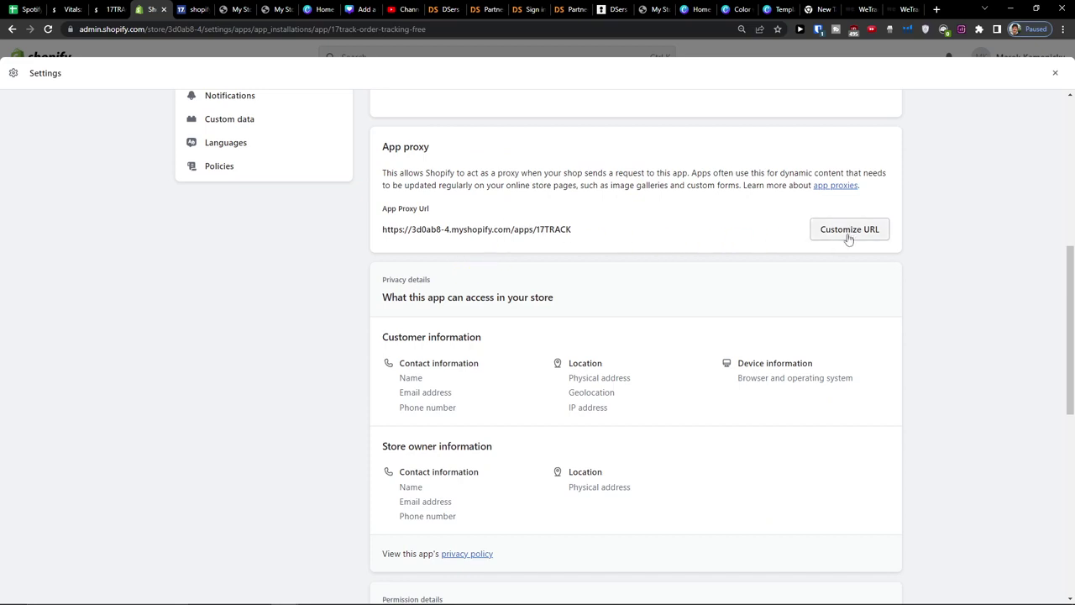
{"action": "scroll", "coordinate": [1006, 160], "scroll_direction": "down", "scroll_amount": 5}
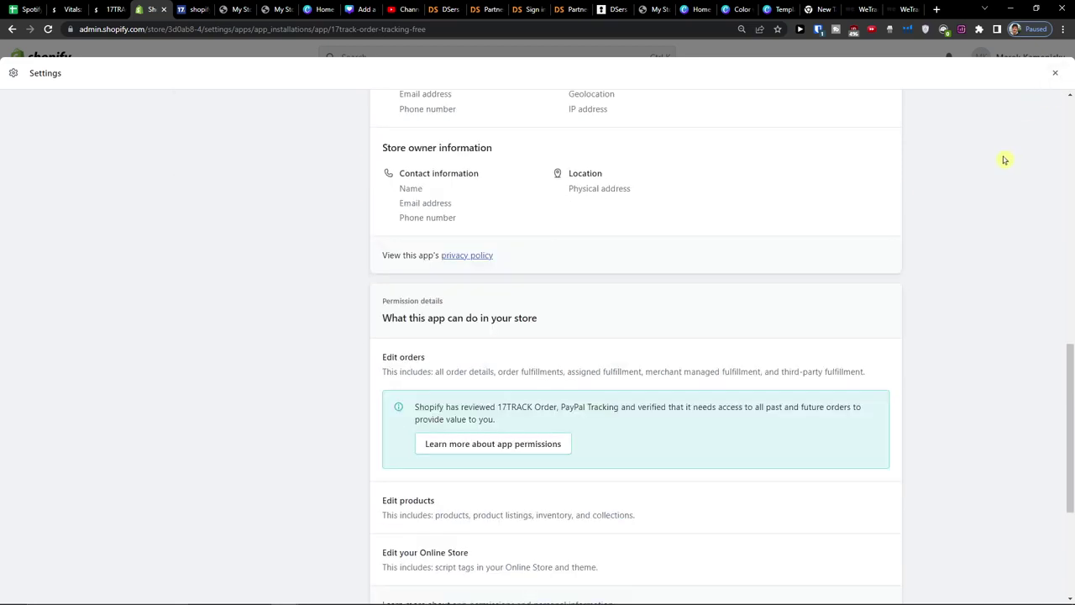
{"action": "scroll", "coordinate": [1006, 159], "scroll_direction": "down", "scroll_amount": 2}
{"action": "left_click", "coordinate": [1055, 73]}
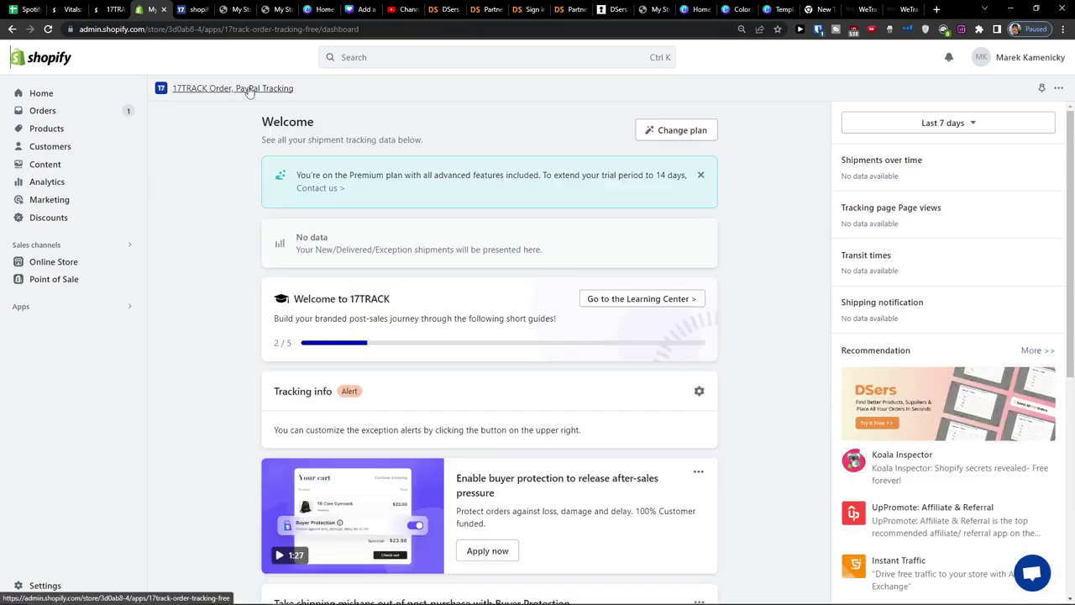
Step: Open the Learning Center and expand the Customize your tracking page guide
{"action": "left_click", "coordinate": [618, 296]}
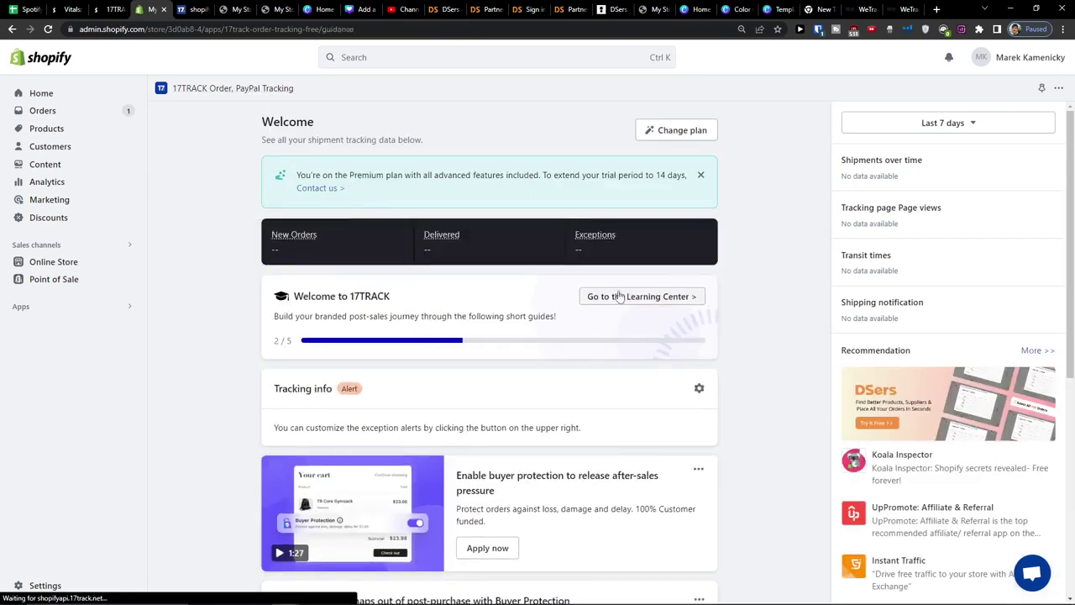
{"action": "scroll", "coordinate": [596, 323], "scroll_direction": "down", "scroll_amount": 2}
{"action": "left_click", "coordinate": [486, 204]}
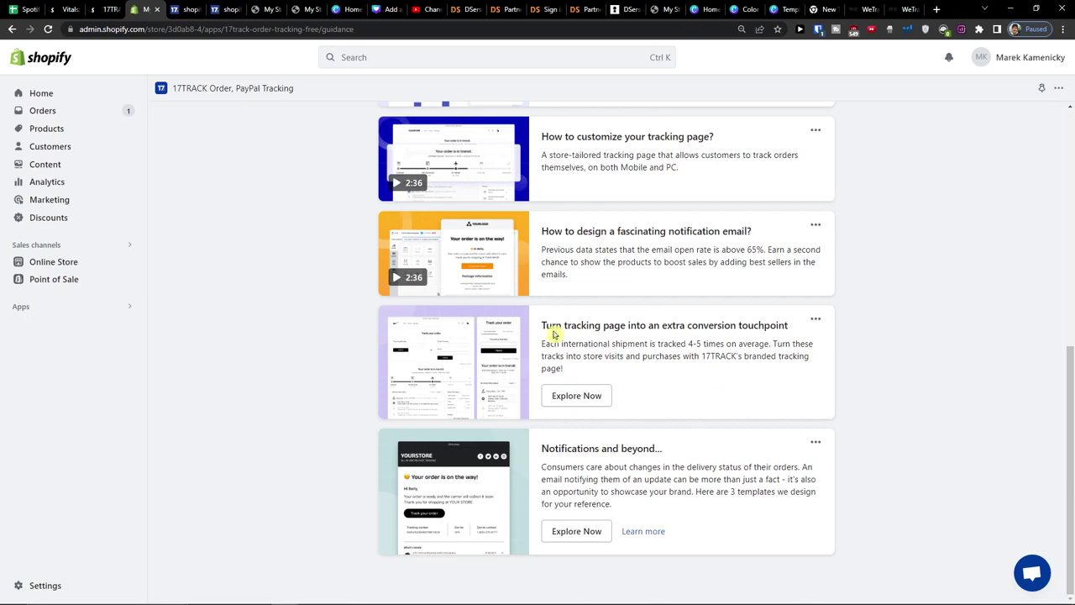
Step: Look through the Learning Center's tutorial videos and articles, and go back to the 17TRACK dashboard
{"action": "scroll", "coordinate": [669, 400], "scroll_direction": "up", "scroll_amount": 2}
{"action": "scroll", "coordinate": [669, 401], "scroll_direction": "down", "scroll_amount": 2}
{"action": "scroll", "coordinate": [663, 400], "scroll_direction": "up", "scroll_amount": 5}
{"action": "scroll", "coordinate": [658, 398], "scroll_direction": "up", "scroll_amount": 2}
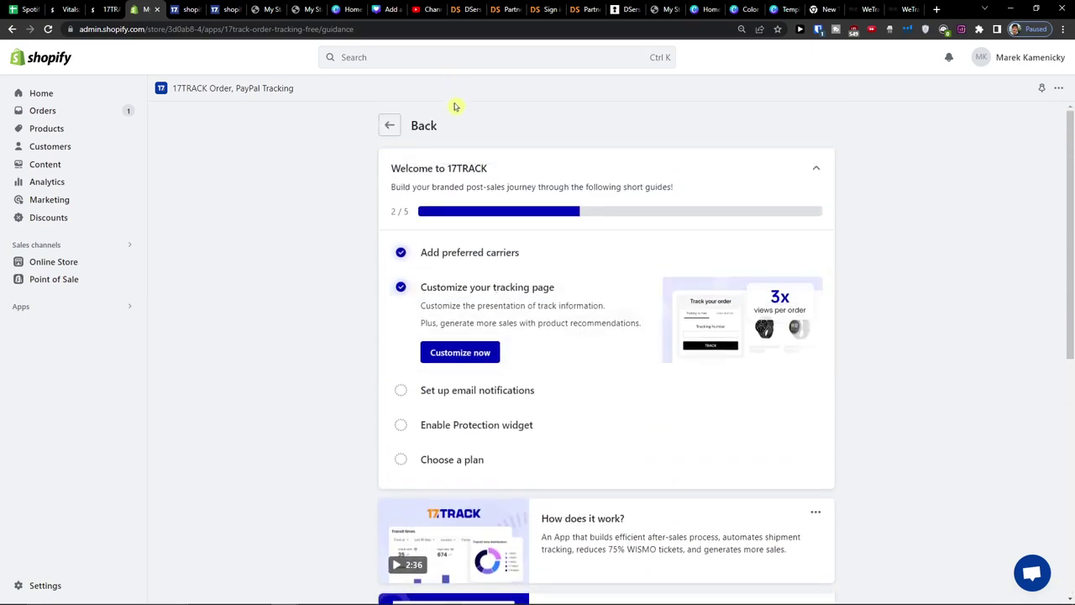
{"action": "left_click", "coordinate": [391, 126]}
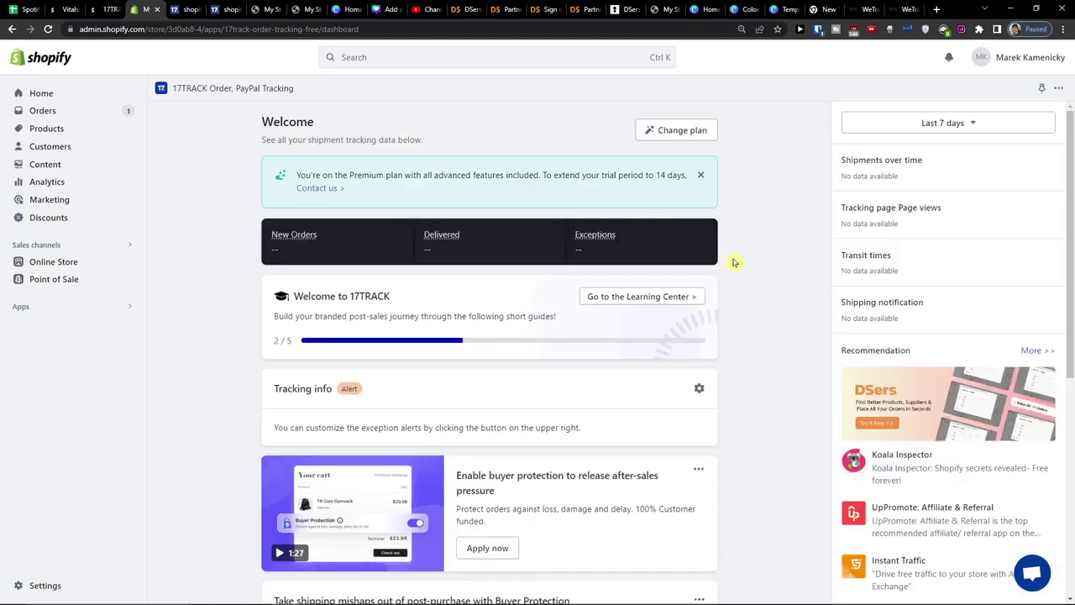